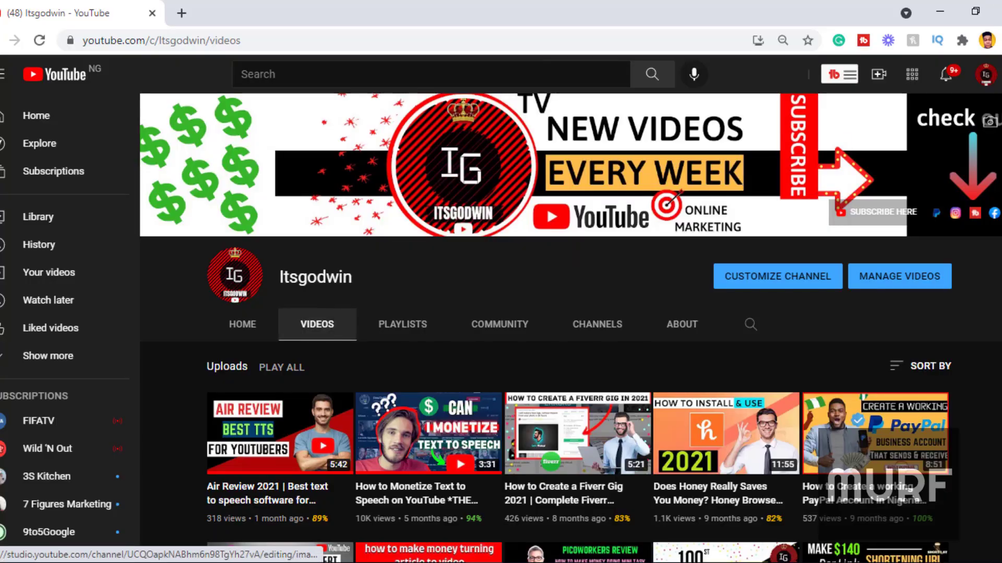
{"action": "scroll", "coordinate": [501, 329], "scroll_direction": "down", "scroll_amount": 1}
{"action": "scroll", "coordinate": [501, 329], "scroll_direction": "down", "scroll_amount": 1}
{"action": "scroll", "coordinate": [502, 328], "scroll_direction": "down", "scroll_amount": 1}
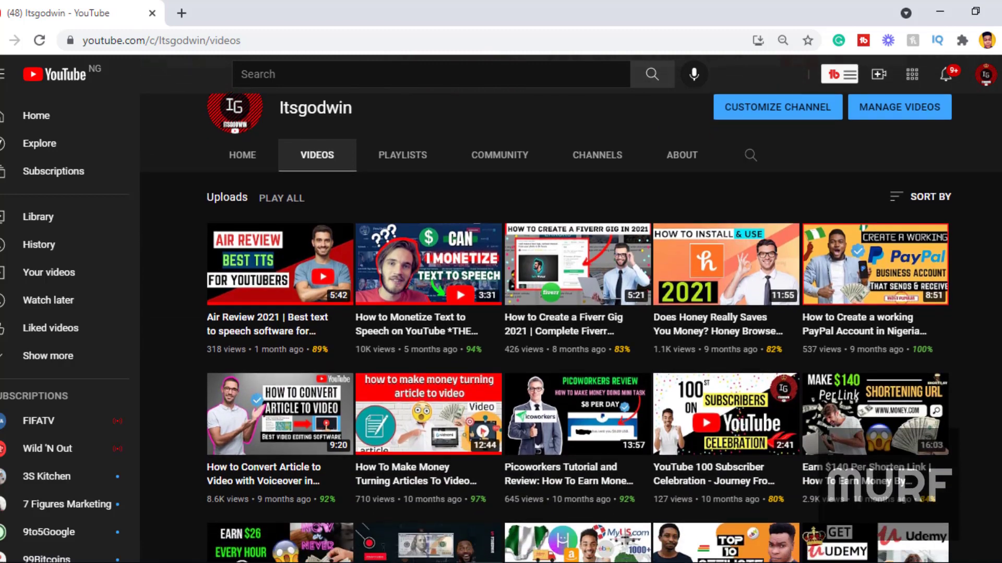
{"action": "scroll", "coordinate": [501, 329], "scroll_direction": "down", "scroll_amount": 2}
{"action": "scroll", "coordinate": [502, 330], "scroll_direction": "down", "scroll_amount": 1}
{"action": "scroll", "coordinate": [500, 329], "scroll_direction": "down", "scroll_amount": 1}
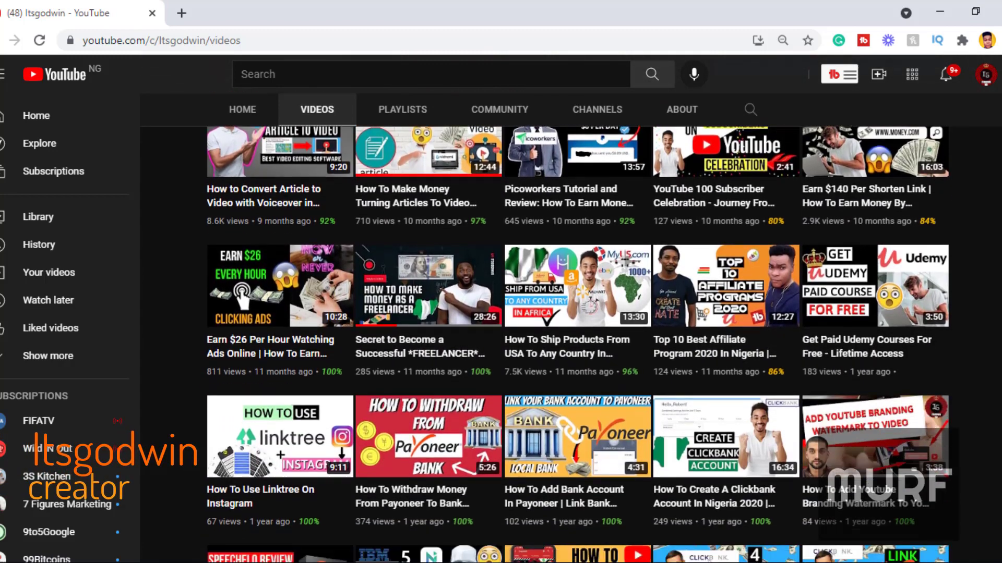
{"action": "scroll", "coordinate": [500, 329], "scroll_direction": "down", "scroll_amount": 1}
{"action": "scroll", "coordinate": [501, 328], "scroll_direction": "down", "scroll_amount": 1}
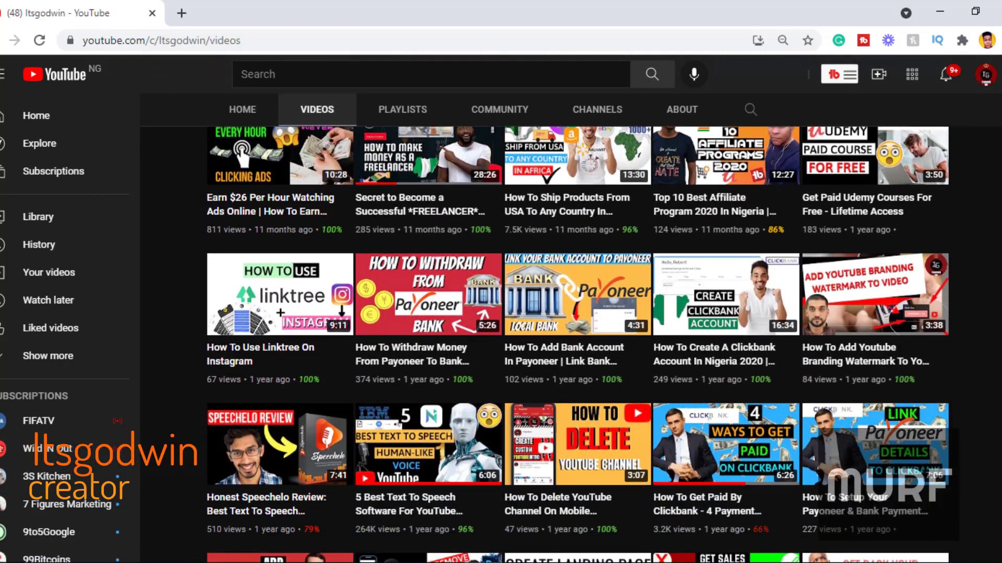
{"action": "scroll", "coordinate": [501, 328], "scroll_direction": "down", "scroll_amount": 2}
{"action": "scroll", "coordinate": [501, 329], "scroll_direction": "down", "scroll_amount": 2}
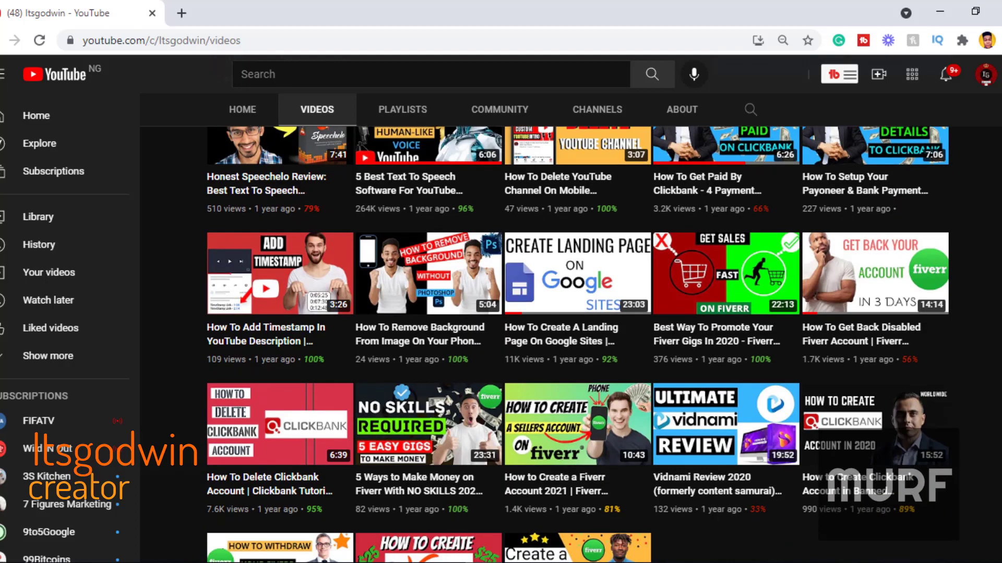
{"action": "scroll", "coordinate": [501, 330], "scroll_direction": "down", "scroll_amount": 2}
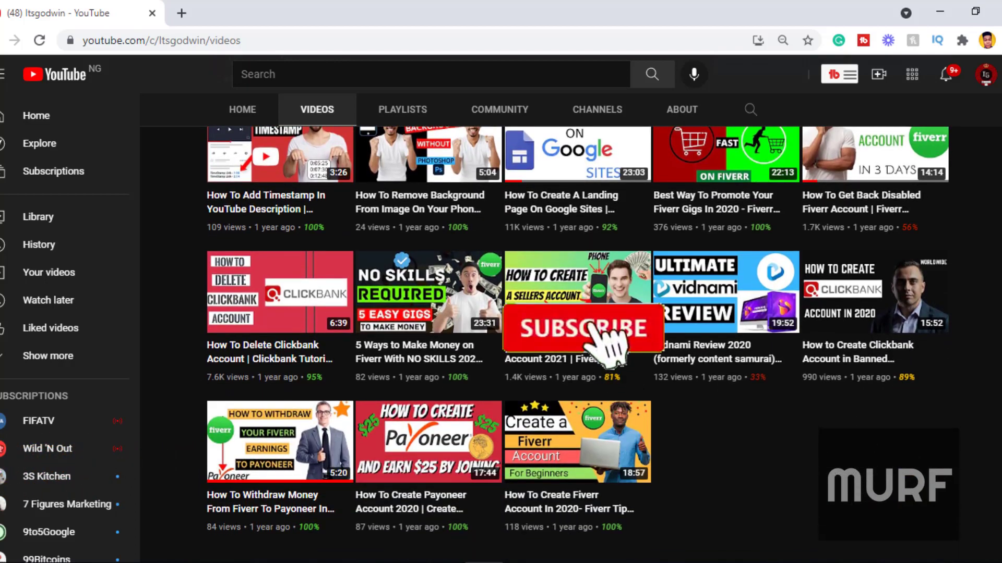
{"action": "scroll", "coordinate": [501, 328], "scroll_direction": "up", "scroll_amount": 2}
{"action": "scroll", "coordinate": [501, 329], "scroll_direction": "up", "scroll_amount": 2}
{"action": "scroll", "coordinate": [501, 329], "scroll_direction": "up", "scroll_amount": 2}
{"action": "scroll", "coordinate": [501, 329], "scroll_direction": "up", "scroll_amount": 4}
{"action": "scroll", "coordinate": [501, 329], "scroll_direction": "up", "scroll_amount": 1}
{"action": "scroll", "coordinate": [501, 329], "scroll_direction": "up", "scroll_amount": 1}
{"action": "scroll", "coordinate": [500, 329], "scroll_direction": "up", "scroll_amount": 2}
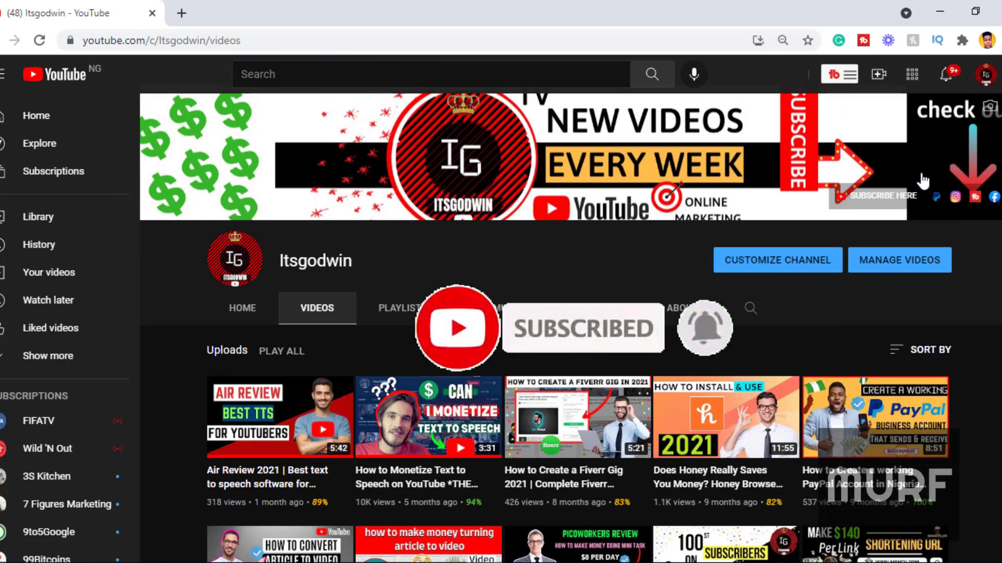
Step: Follow the banner link to the Murf.ai homepage and tour its feature sections
{"action": "left_click", "coordinate": [889, 193]}
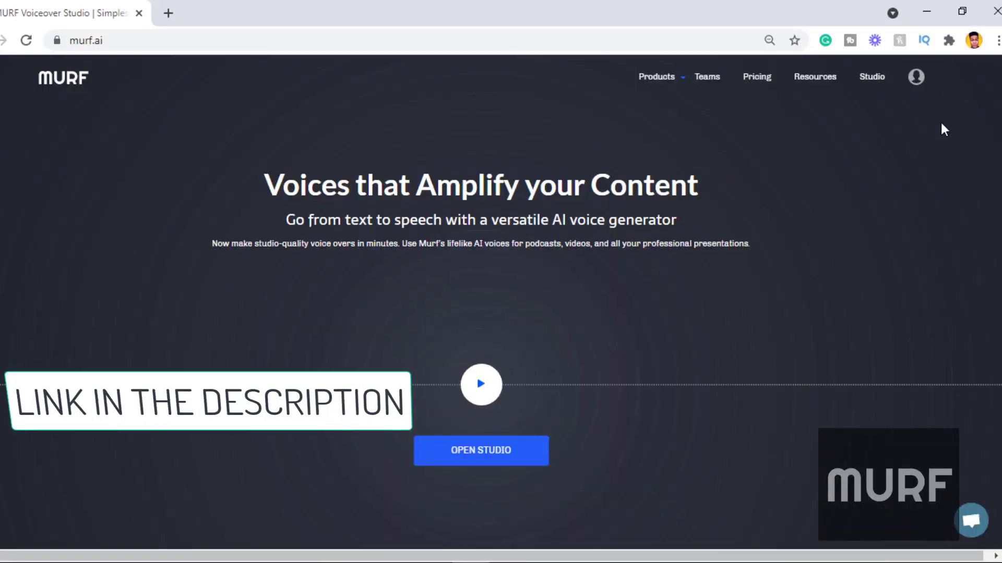
{"action": "scroll", "coordinate": [501, 313], "scroll_direction": "down", "scroll_amount": 1}
{"action": "scroll", "coordinate": [501, 313], "scroll_direction": "down", "scroll_amount": 1}
{"action": "scroll", "coordinate": [501, 313], "scroll_direction": "down", "scroll_amount": 2}
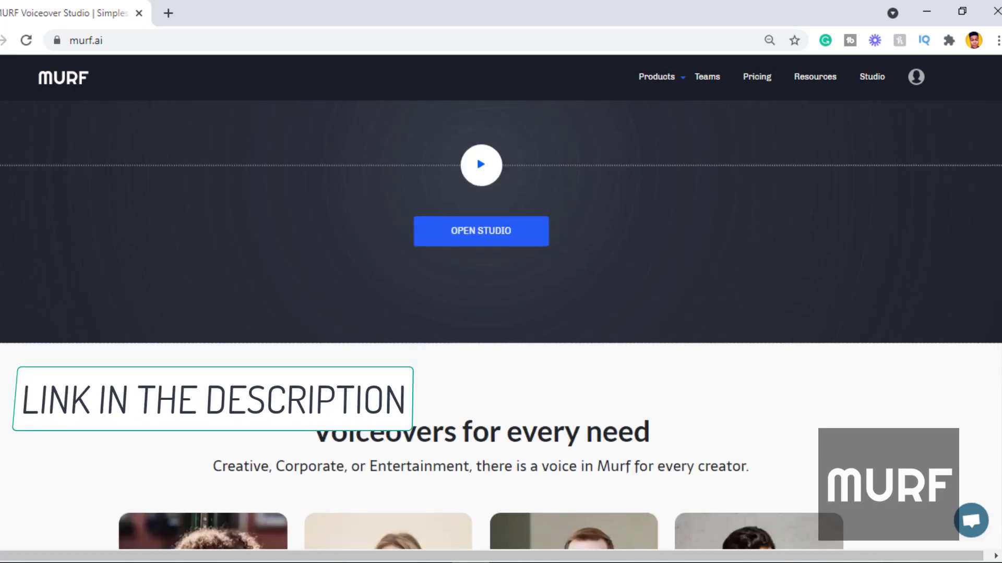
{"action": "scroll", "coordinate": [501, 313], "scroll_direction": "down", "scroll_amount": 1}
{"action": "scroll", "coordinate": [501, 353], "scroll_direction": "down", "scroll_amount": 1}
{"action": "scroll", "coordinate": [501, 353], "scroll_direction": "down", "scroll_amount": 1}
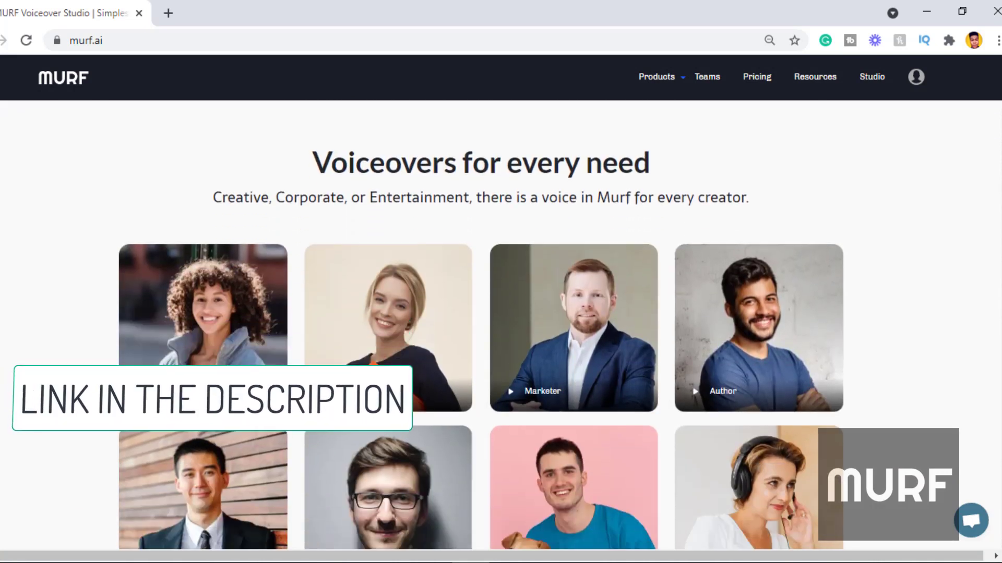
{"action": "scroll", "coordinate": [501, 352], "scroll_direction": "down", "scroll_amount": 1}
{"action": "scroll", "coordinate": [502, 352], "scroll_direction": "down", "scroll_amount": 1}
{"action": "scroll", "coordinate": [502, 313], "scroll_direction": "down", "scroll_amount": 1}
{"action": "scroll", "coordinate": [500, 313], "scroll_direction": "down", "scroll_amount": 1}
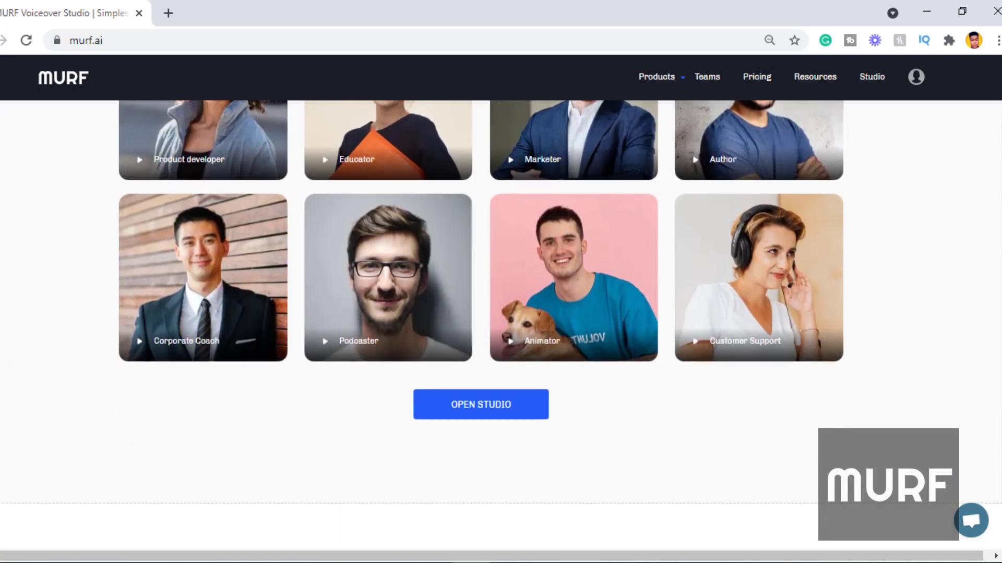
{"action": "scroll", "coordinate": [501, 313], "scroll_direction": "down", "scroll_amount": 1}
{"action": "scroll", "coordinate": [501, 313], "scroll_direction": "down", "scroll_amount": 2}
{"action": "scroll", "coordinate": [501, 313], "scroll_direction": "down", "scroll_amount": 1}
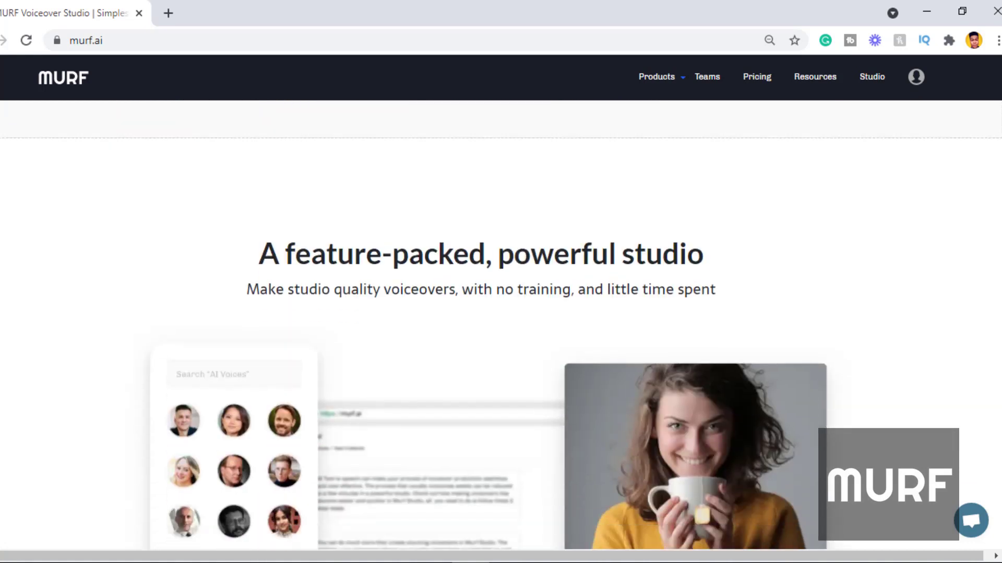
{"action": "scroll", "coordinate": [501, 313], "scroll_direction": "down", "scroll_amount": 1}
{"action": "scroll", "coordinate": [501, 313], "scroll_direction": "down", "scroll_amount": 1}
{"action": "scroll", "coordinate": [501, 313], "scroll_direction": "down", "scroll_amount": 1}
{"action": "scroll", "coordinate": [502, 313], "scroll_direction": "down", "scroll_amount": 1}
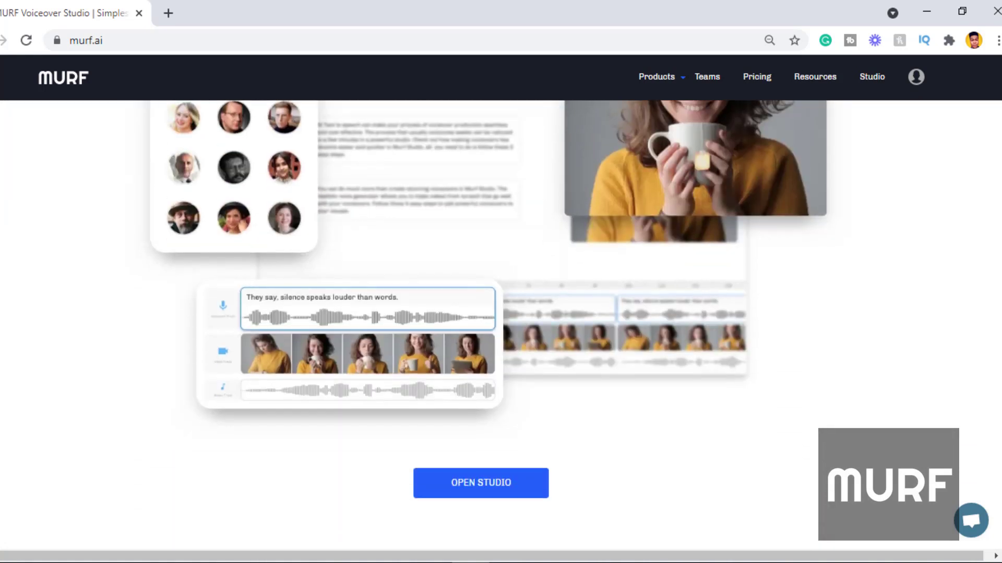
{"action": "scroll", "coordinate": [500, 313], "scroll_direction": "down", "scroll_amount": 1}
{"action": "scroll", "coordinate": [501, 313], "scroll_direction": "down", "scroll_amount": 1}
{"action": "scroll", "coordinate": [502, 313], "scroll_direction": "down", "scroll_amount": 1}
{"action": "scroll", "coordinate": [501, 313], "scroll_direction": "down", "scroll_amount": 1}
{"action": "scroll", "coordinate": [501, 313], "scroll_direction": "down", "scroll_amount": 2}
{"action": "scroll", "coordinate": [501, 313], "scroll_direction": "down", "scroll_amount": 1}
{"action": "scroll", "coordinate": [500, 313], "scroll_direction": "down", "scroll_amount": 2}
{"action": "scroll", "coordinate": [501, 314], "scroll_direction": "down", "scroll_amount": 1}
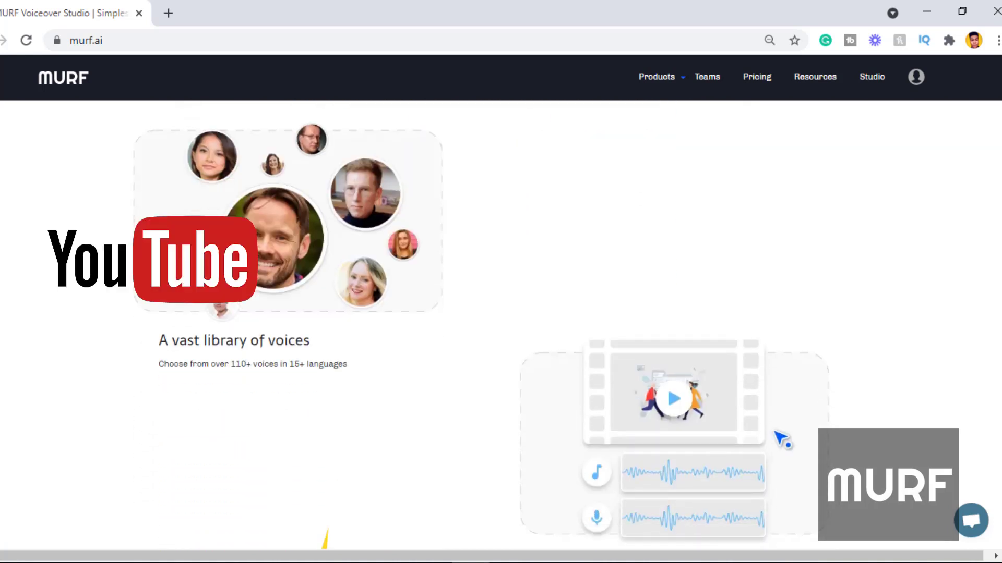
{"action": "scroll", "coordinate": [501, 313], "scroll_direction": "down", "scroll_amount": 2}
{"action": "scroll", "coordinate": [501, 313], "scroll_direction": "down", "scroll_amount": 2}
{"action": "scroll", "coordinate": [500, 313], "scroll_direction": "down", "scroll_amount": 1}
{"action": "scroll", "coordinate": [501, 313], "scroll_direction": "down", "scroll_amount": 2}
{"action": "scroll", "coordinate": [501, 313], "scroll_direction": "down", "scroll_amount": 2}
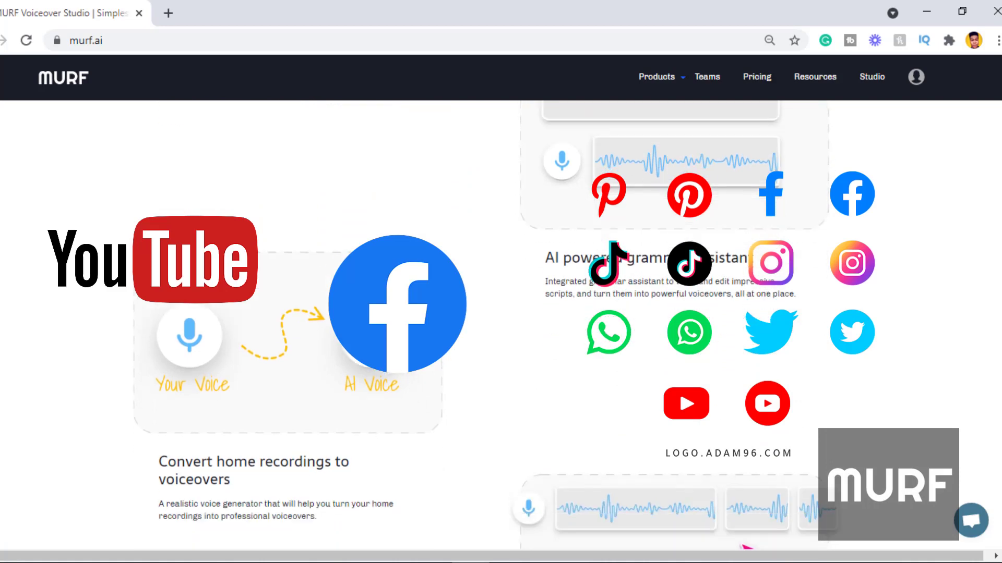
{"action": "scroll", "coordinate": [500, 314], "scroll_direction": "down", "scroll_amount": 1}
{"action": "scroll", "coordinate": [501, 313], "scroll_direction": "down", "scroll_amount": 2}
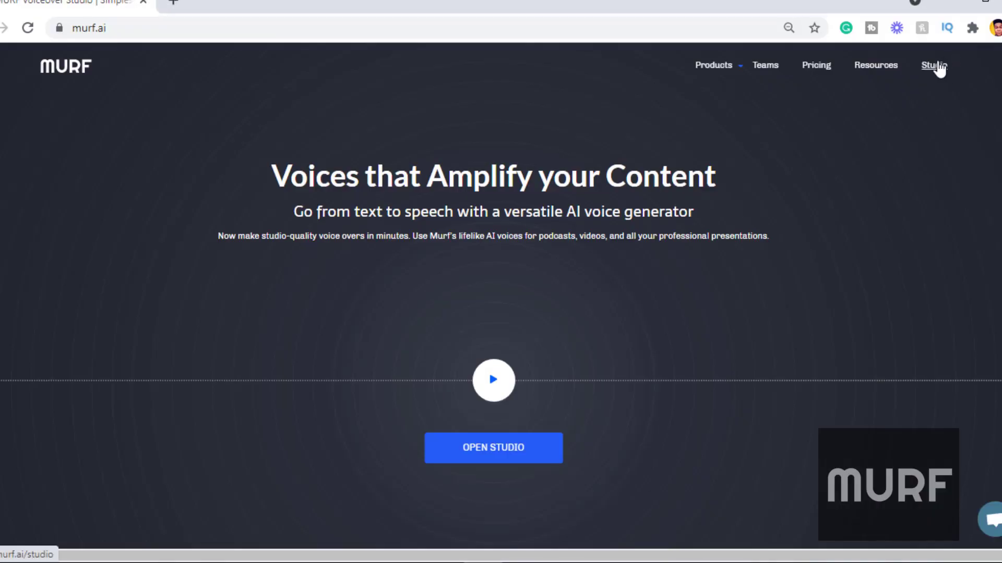
Step: Sign in to Murf Studio with the autofilled credentials after briefly toggling Create An Account
{"action": "left_click", "coordinate": [936, 66]}
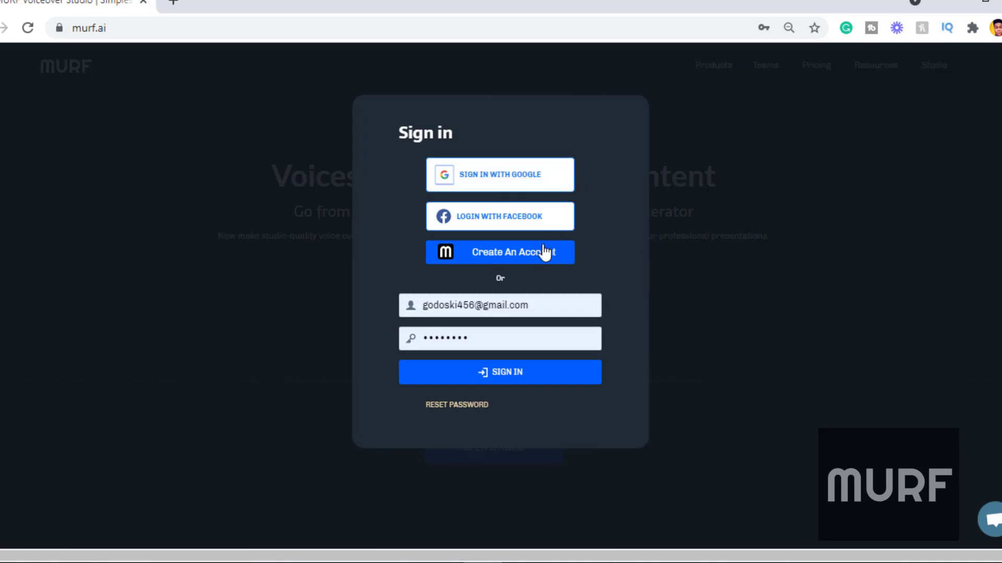
{"action": "left_click", "coordinate": [529, 260]}
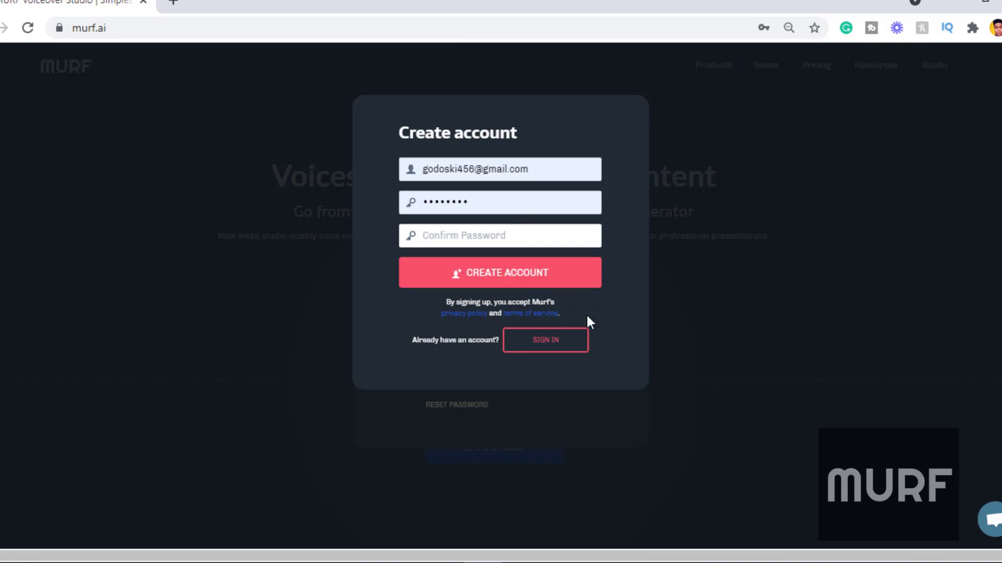
{"action": "left_click", "coordinate": [568, 345]}
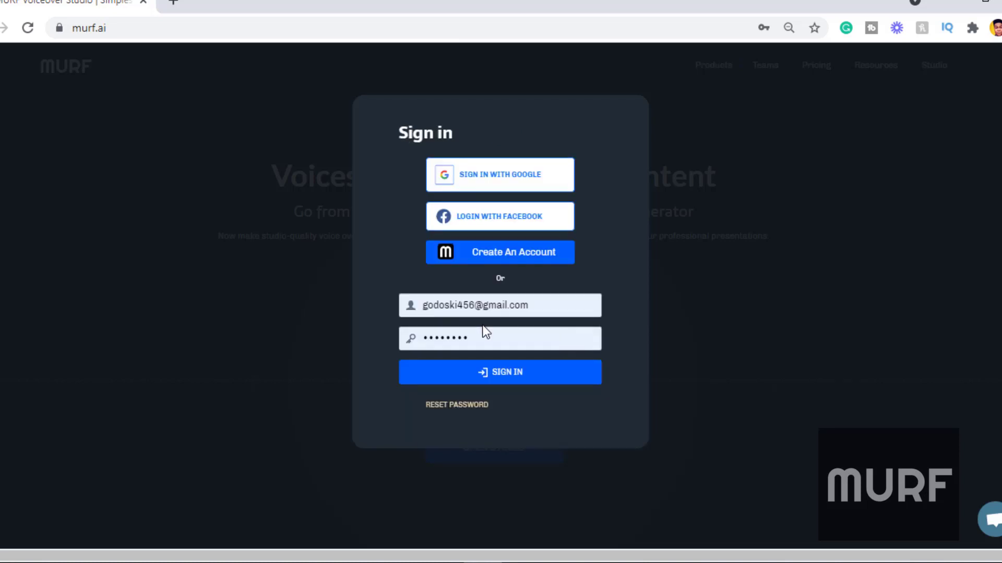
{"action": "left_click", "coordinate": [531, 387]}
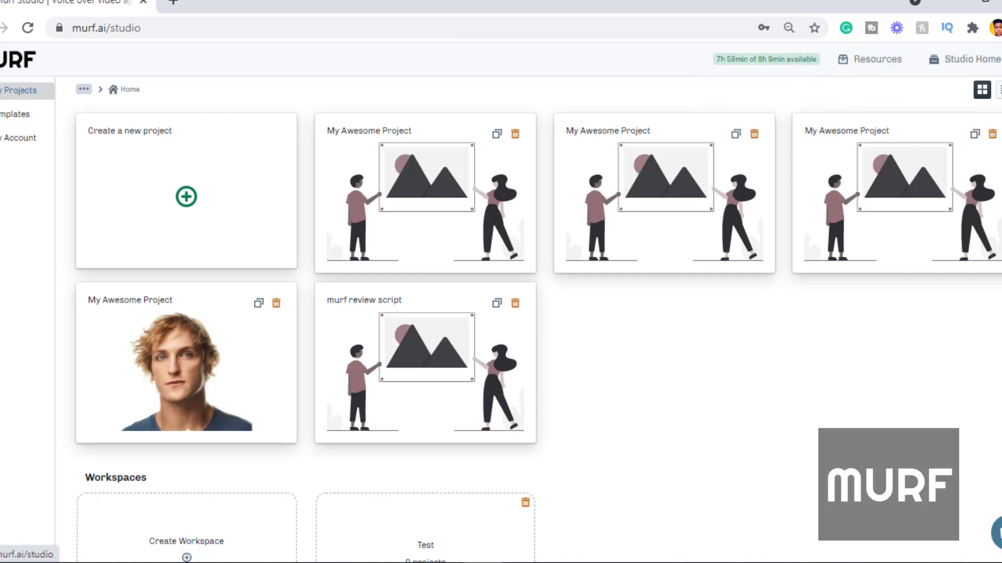
{"action": "left_click", "coordinate": [970, 58]}
Step: Open the pricing page and highlight the BASIC, PRO and ENTERPRISE plan names
{"action": "left_click", "coordinate": [962, 126]}
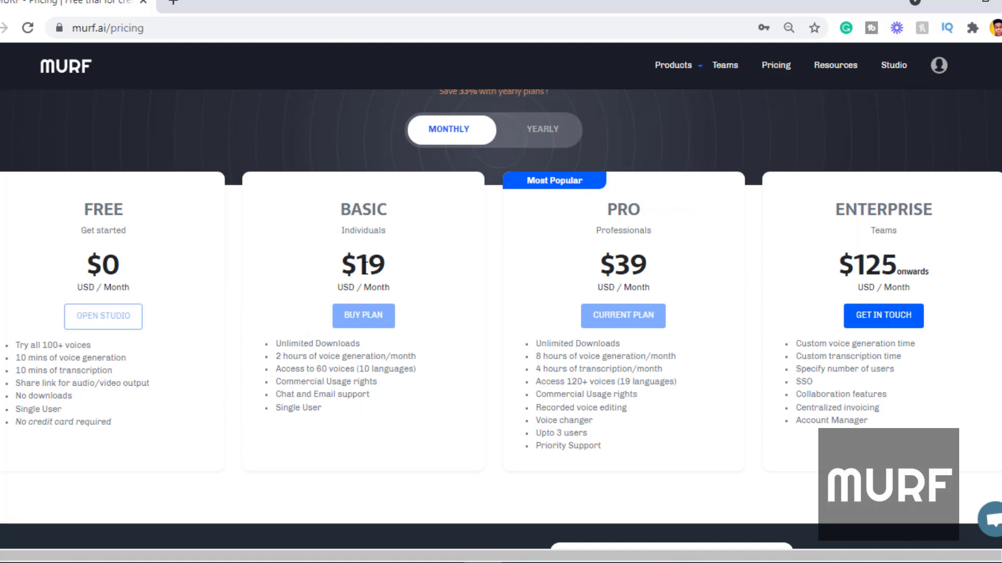
{"action": "double_click", "coordinate": [390, 215]}
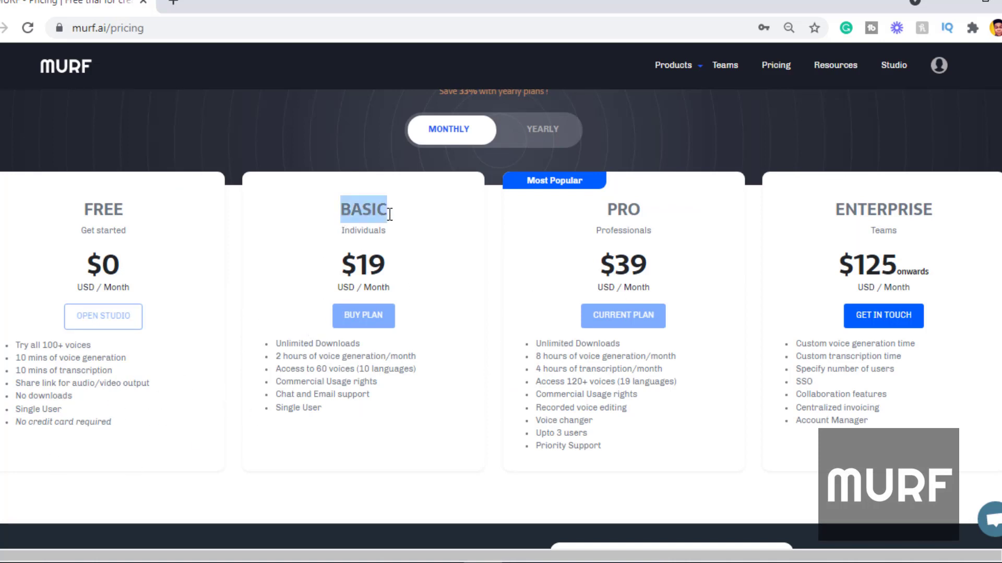
{"action": "left_click", "coordinate": [551, 227]}
{"action": "double_click", "coordinate": [609, 209]}
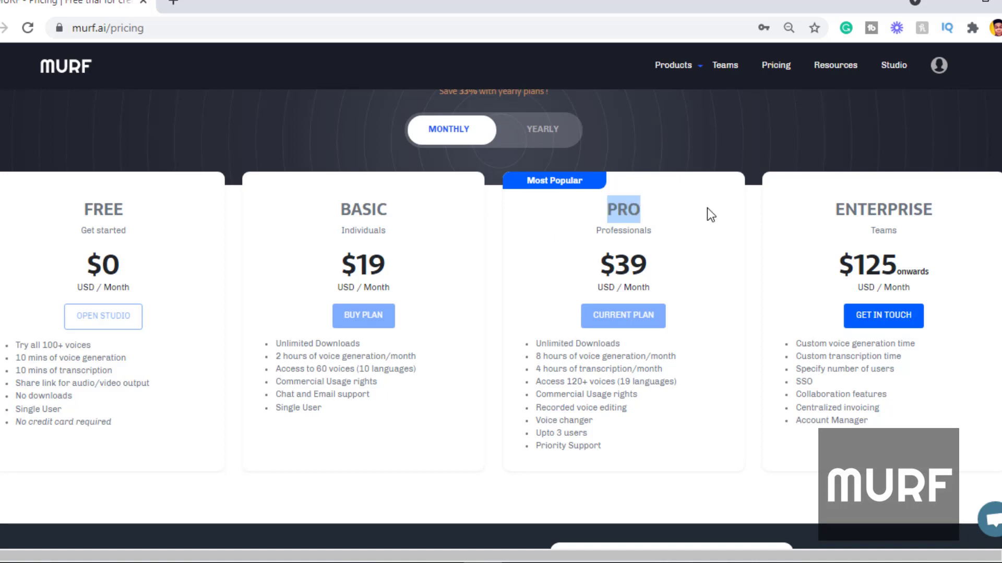
{"action": "left_click", "coordinate": [765, 258]}
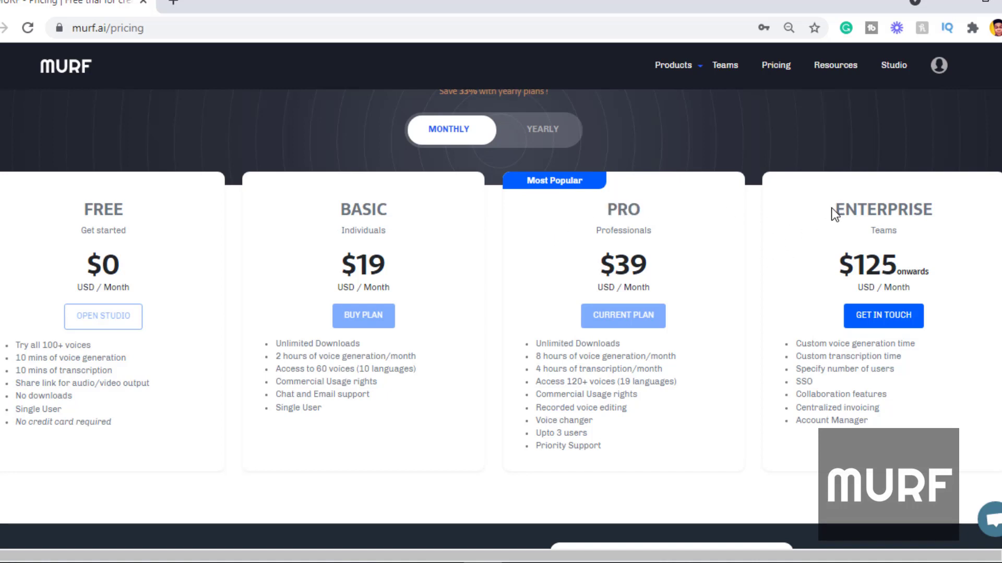
{"action": "left_click_drag", "start_coordinate": [835, 210], "coordinate": [996, 219]}
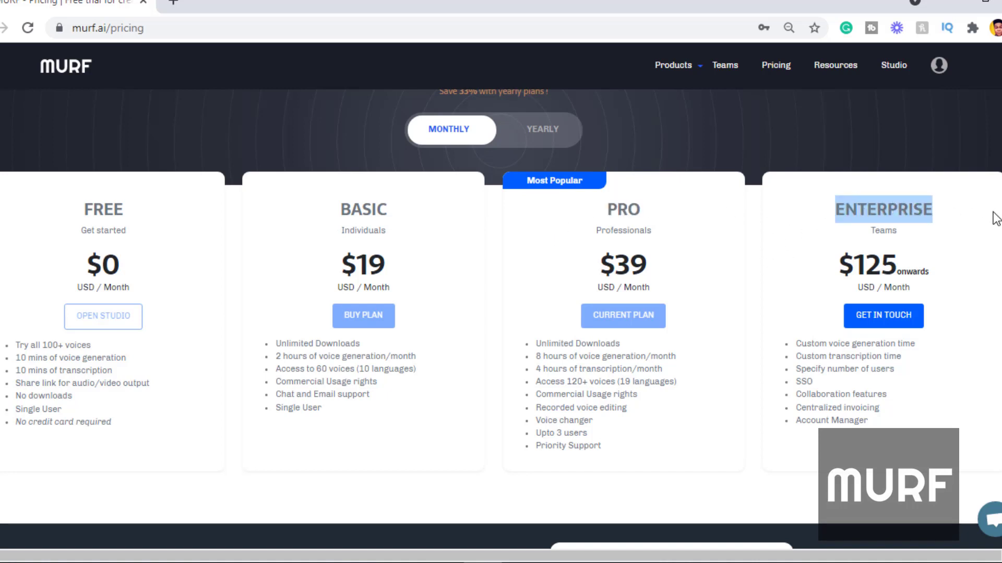
Step: Switch pricing to yearly billing and highlight Basic's $156 yearly price
{"action": "left_click", "coordinate": [559, 130]}
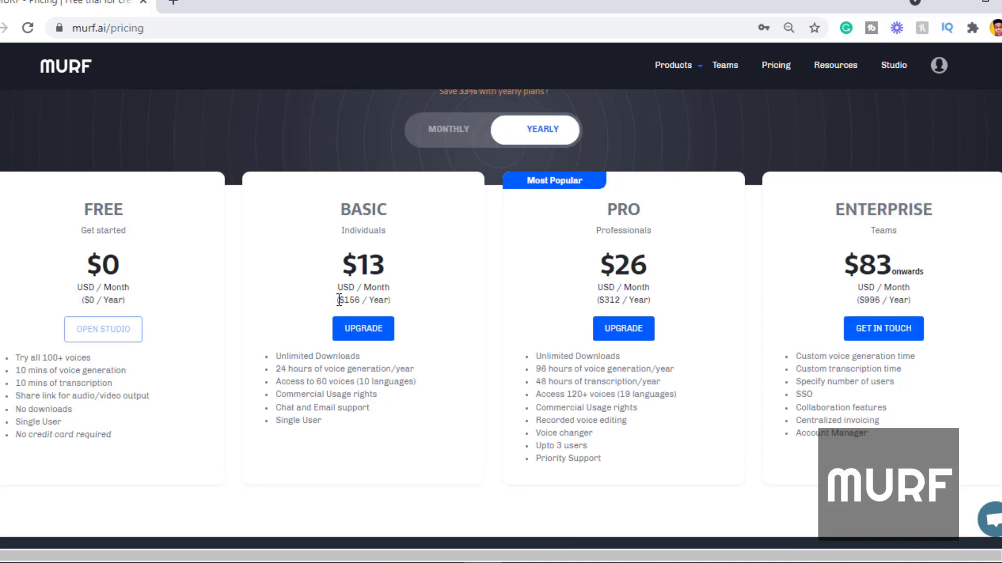
{"action": "left_click_drag", "start_coordinate": [337, 300], "coordinate": [359, 302]}
{"action": "left_click", "coordinate": [455, 297]}
{"action": "scroll", "coordinate": [592, 299], "scroll_direction": "down", "scroll_amount": 3}
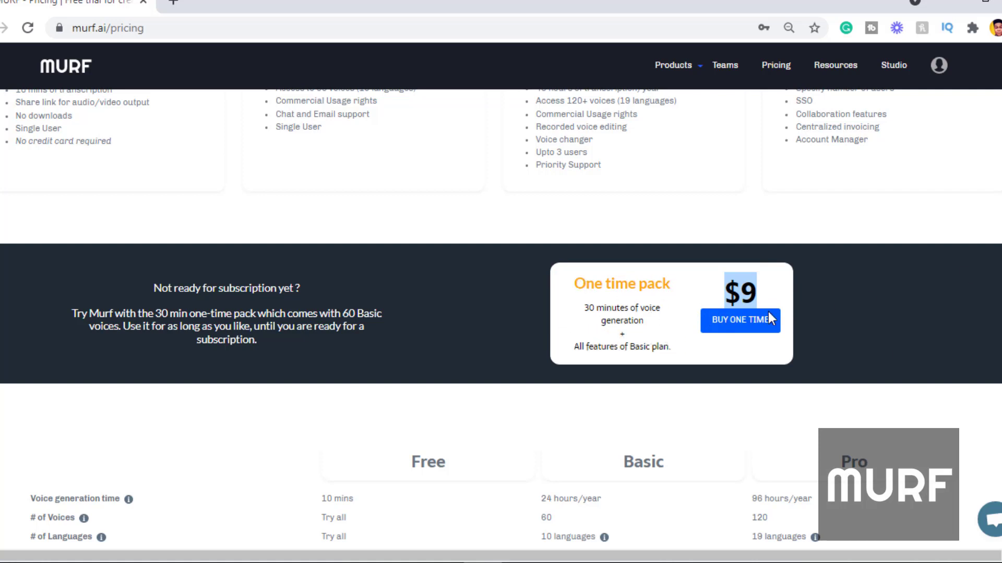
{"action": "scroll", "coordinate": [786, 164], "scroll_direction": "up", "scroll_amount": 3}
{"action": "scroll", "coordinate": [787, 164], "scroll_direction": "up", "scroll_amount": 5}
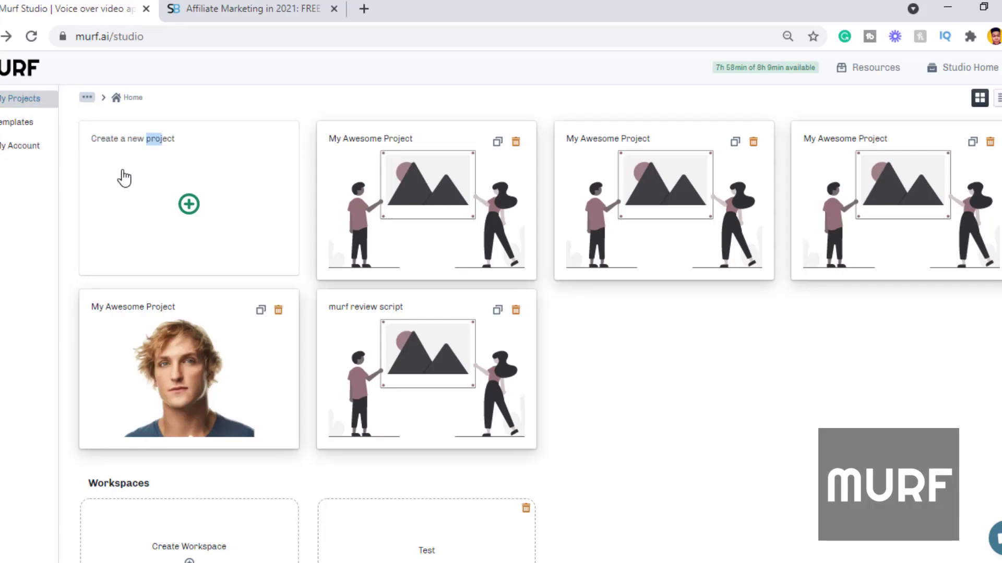
Step: Clear a stray selection and bring up the new-project dialog from the 'Create a new project' card
{"action": "left_click_drag", "start_coordinate": [148, 133], "coordinate": [22, 206]}
{"action": "left_click", "coordinate": [19, 203]}
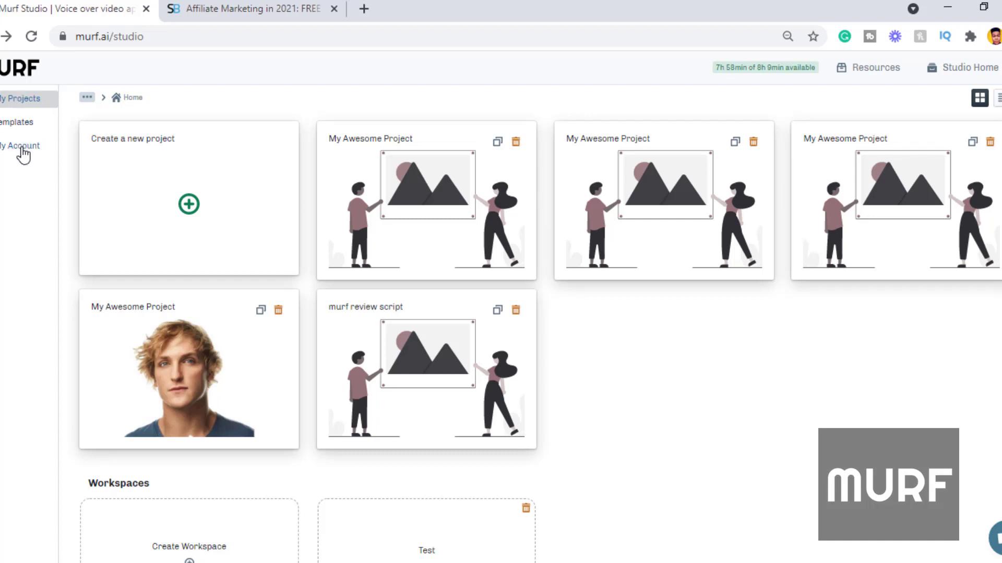
{"action": "left_click", "coordinate": [188, 205]}
Step: Name the project 'example 1' and create it with Upload later
{"action": "left_click_drag", "start_coordinate": [465, 284], "coordinate": [249, 291]}
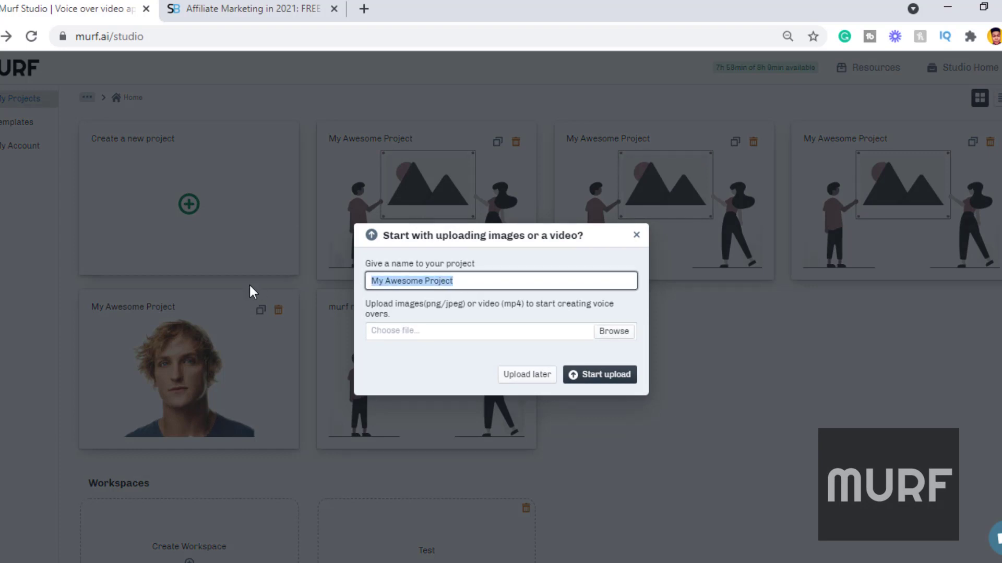
{"action": "type", "text": "example 1"}
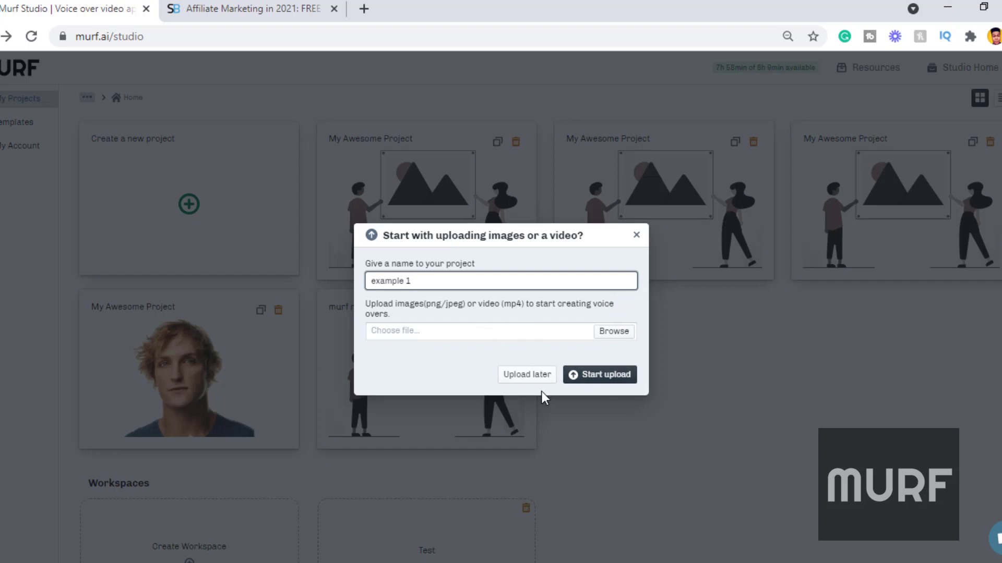
{"action": "left_click", "coordinate": [528, 378]}
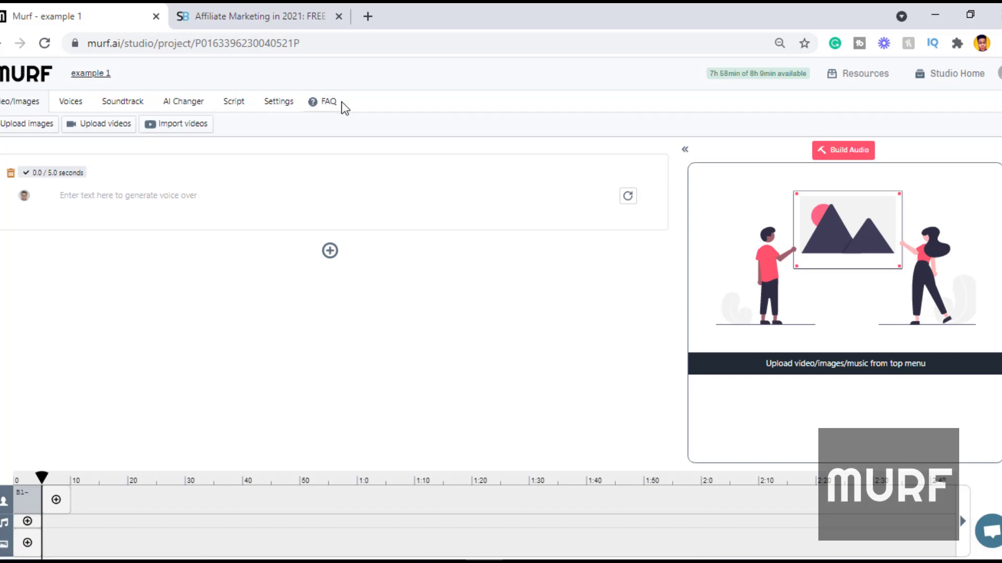
Step: Paste the four-paragraph affiliate marketing script into the Script tab's text block
{"action": "left_click", "coordinate": [233, 105]}
{"action": "left_click", "coordinate": [188, 195]}
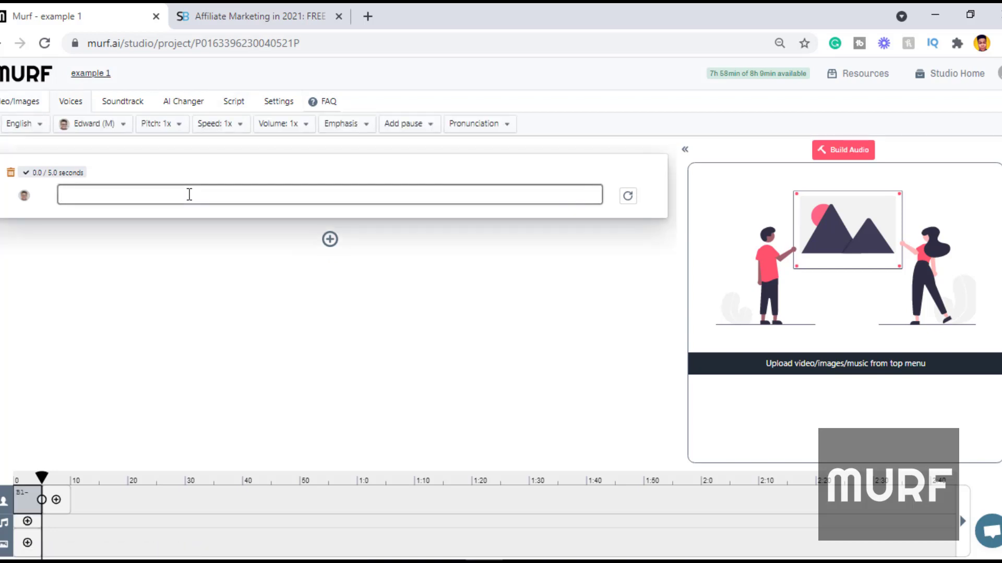
{"action": "type", "text": "If you'd like to make passive income with affiliate marketing, this post is going to become your go-to guide. Not only am I going to teach you the basics of how to become an affiliate marketer, but we'll also dive into some real examples from professional affiliate marketers who are making thousands or even millions of dollars per year without spending money on PPC or any of that nonsense.  We'll cover promoting products on Amazon, creating SEO-optimized content that ranks well on Google, email list promotion strategies, and how to choose the best affiliate program for you. We'll also provide a step-by-step guide to the whole process, so you'll be earning affiliate commissions in no time."}
Step: Set the voice language to English and choose Edward (M) as narrator
{"action": "left_click", "coordinate": [47, 123]}
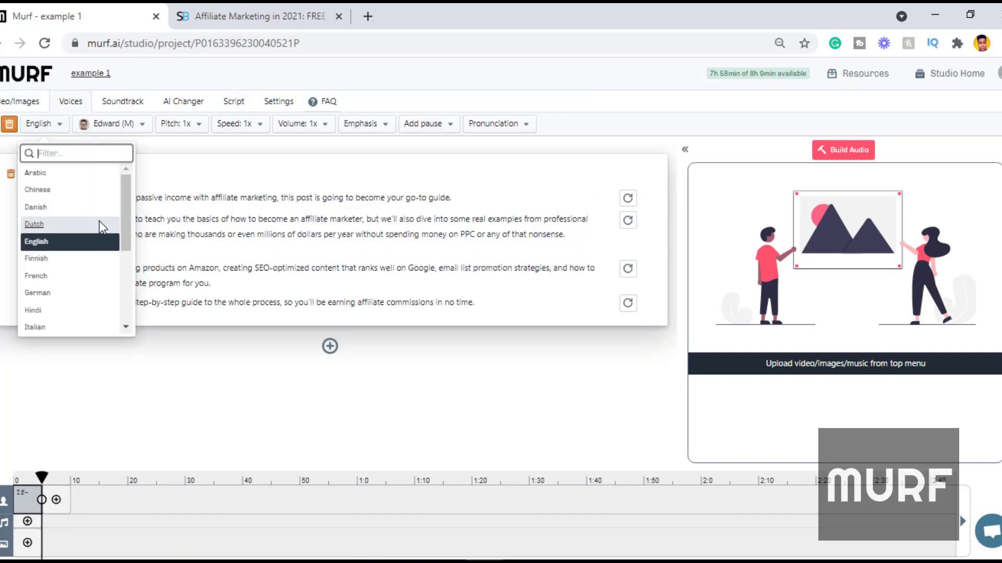
{"action": "scroll", "coordinate": [79, 235], "scroll_direction": "down", "scroll_amount": 3}
{"action": "scroll", "coordinate": [78, 243], "scroll_direction": "up", "scroll_amount": 3}
{"action": "left_click", "coordinate": [74, 241]}
{"action": "left_click", "coordinate": [116, 131]}
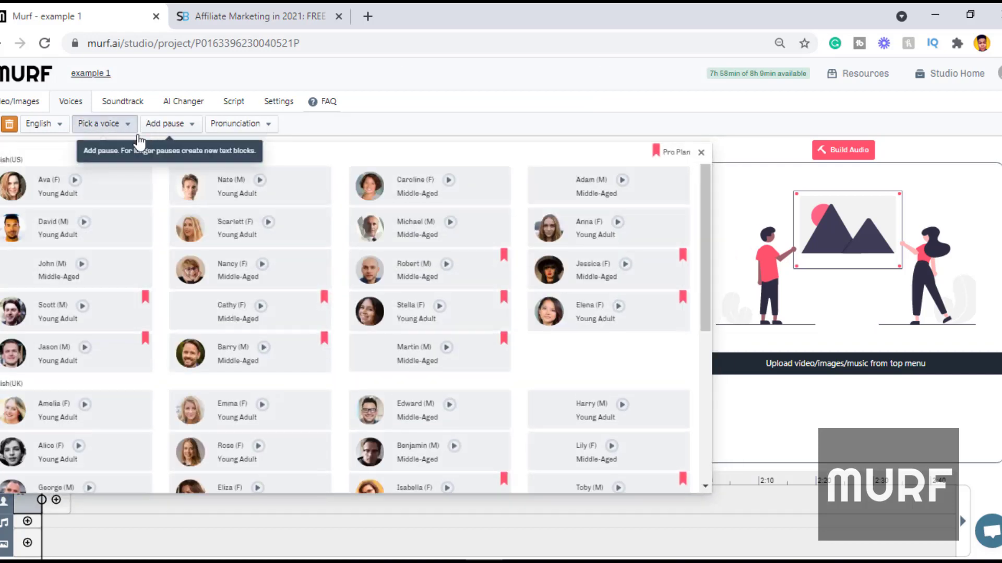
{"action": "mouse_move", "coordinate": [706, 185]}
{"action": "left_mouse_down"}
{"action": "mouse_move", "coordinate": [691, 410]}
{"action": "mouse_move", "coordinate": [693, 261]}
{"action": "left_mouse_up"}
{"action": "left_click", "coordinate": [439, 269]}
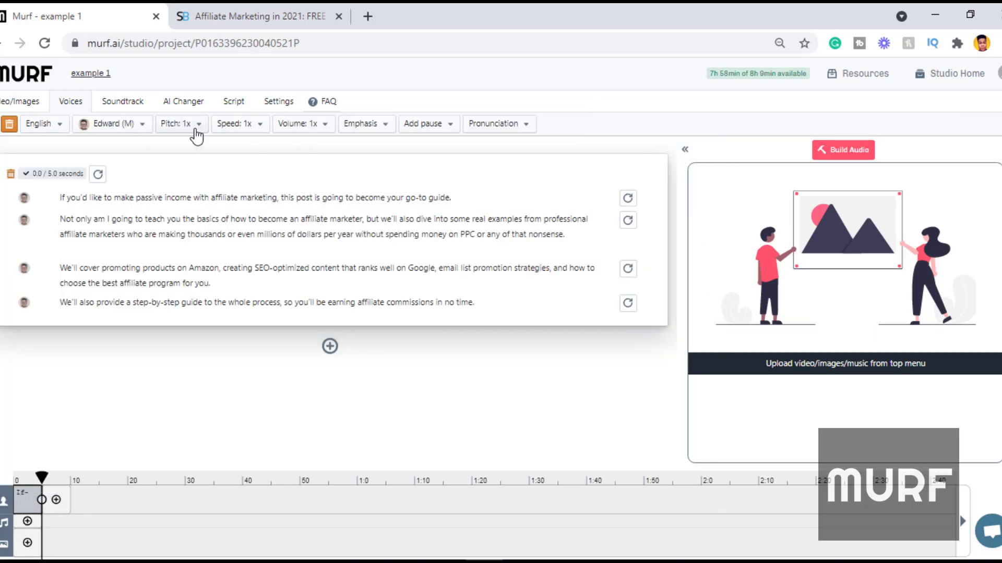
Step: Check the Pitch and Speed dropdowns, leaving both unchanged
{"action": "left_click", "coordinate": [197, 133]}
{"action": "left_click", "coordinate": [202, 131]}
{"action": "left_click", "coordinate": [251, 129]}
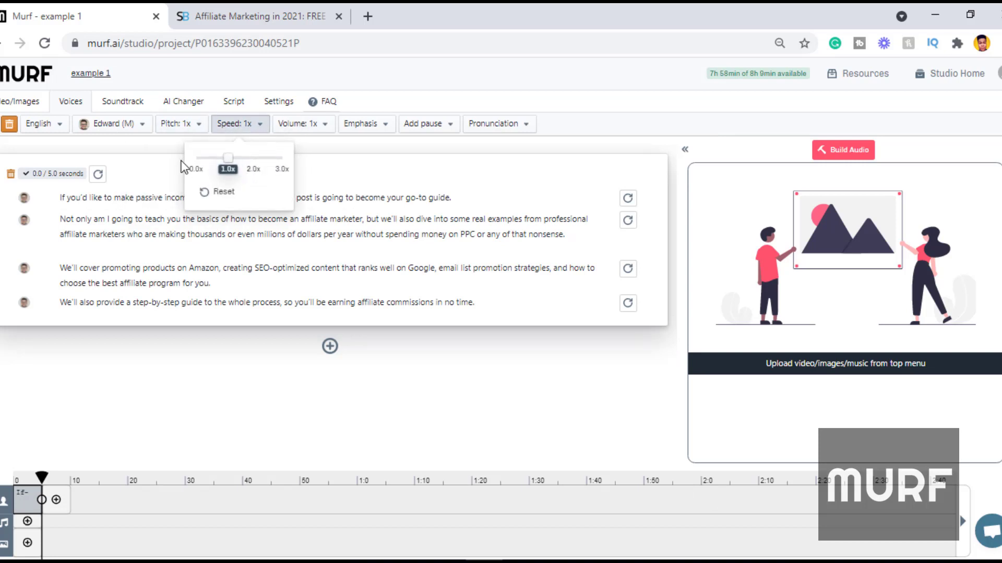
{"action": "left_click", "coordinate": [364, 149]}
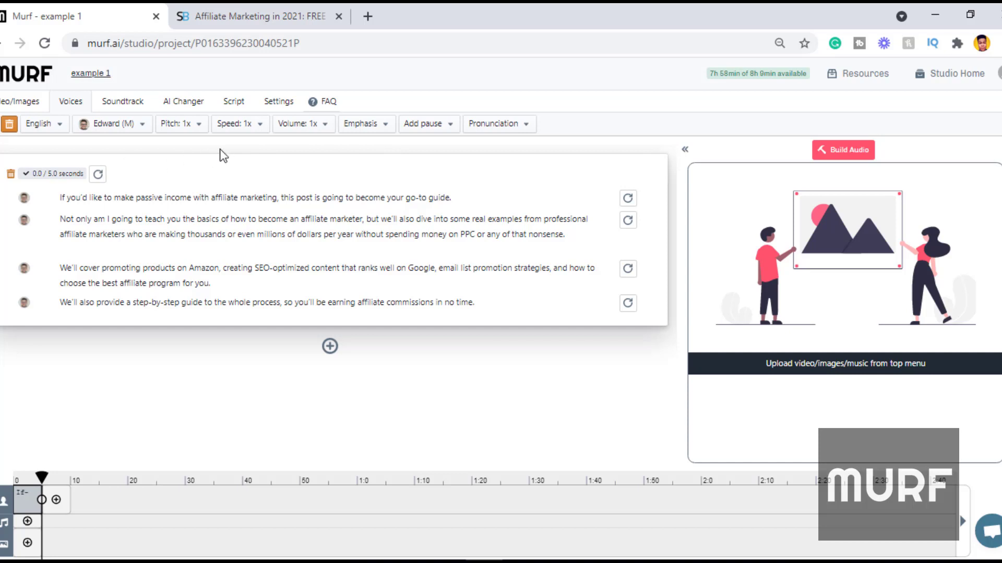
Step: Generate the voiceover for the entire script block and play the 38.8-second clip
{"action": "left_click", "coordinate": [99, 175]}
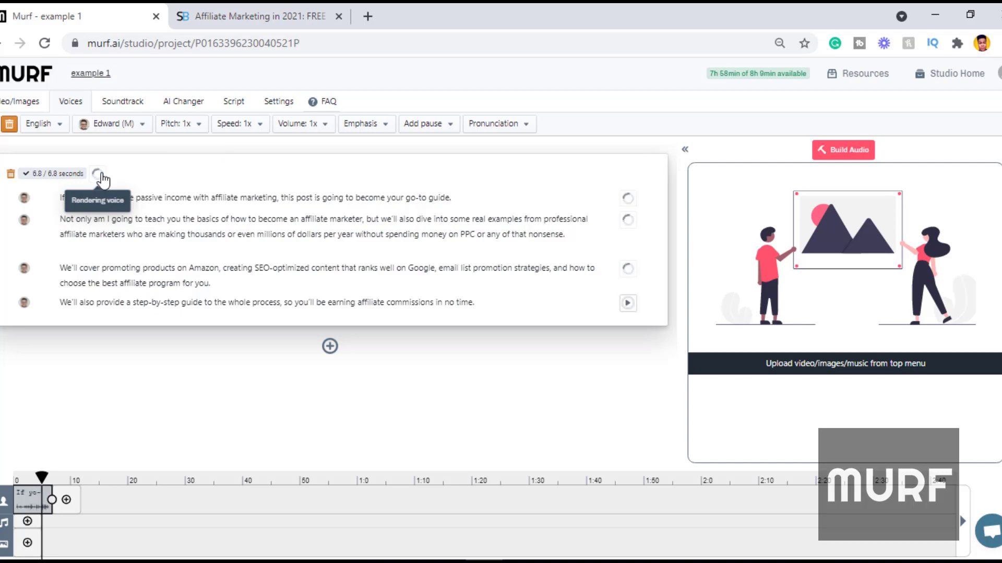
{"action": "left_click", "coordinate": [105, 175]}
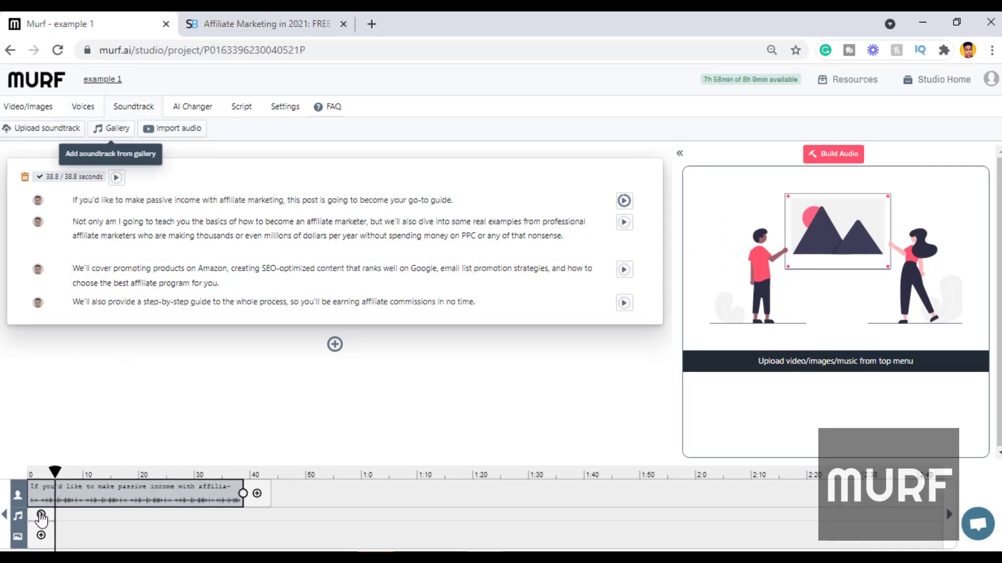
{"action": "left_click", "coordinate": [42, 517]}
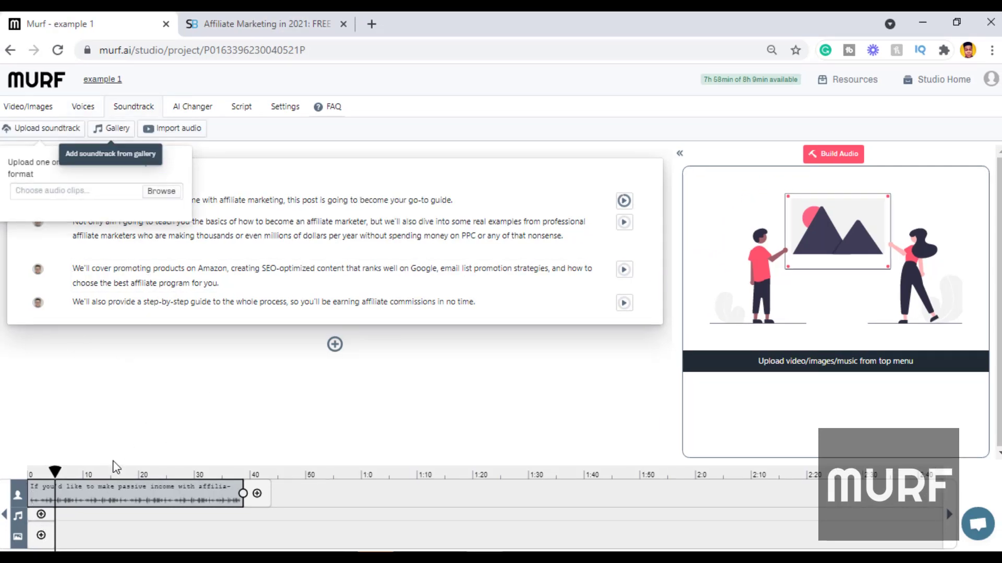
{"action": "left_click", "coordinate": [41, 536]}
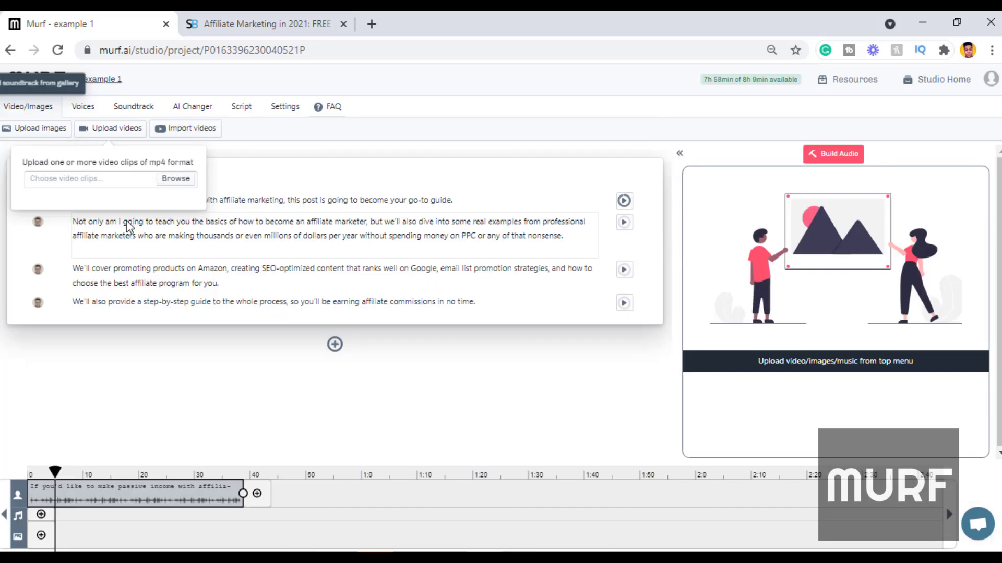
Step: Build the audio, create and copy a lifetime share link, and download the MP3
{"action": "left_click", "coordinate": [834, 156]}
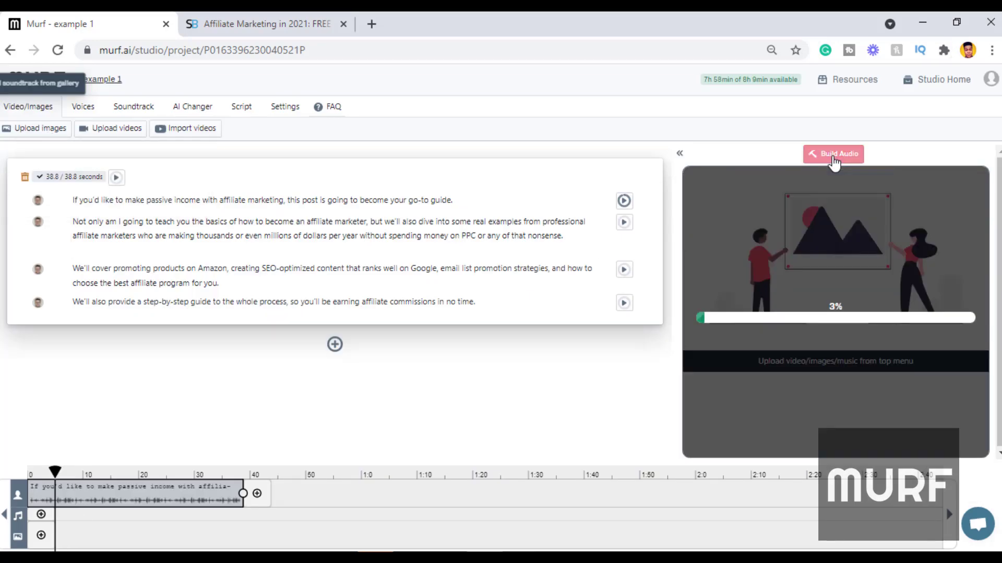
{"action": "left_click", "coordinate": [896, 154]}
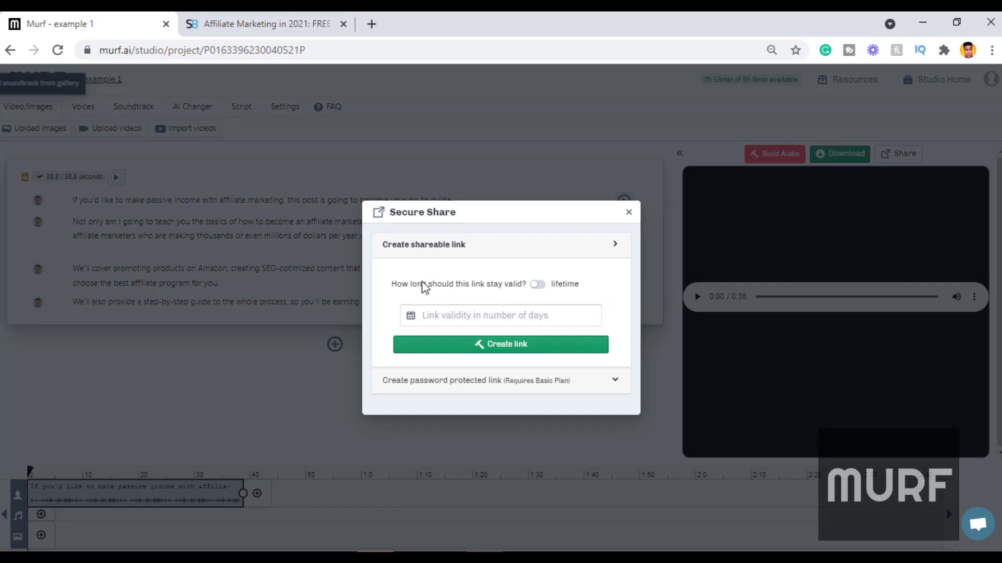
{"action": "left_click", "coordinate": [537, 285]}
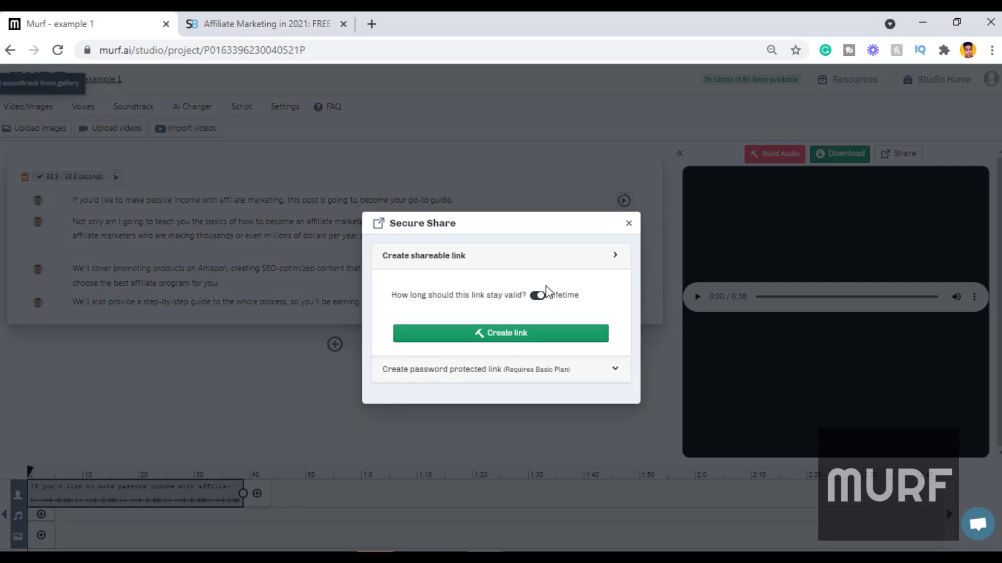
{"action": "left_click", "coordinate": [505, 336]}
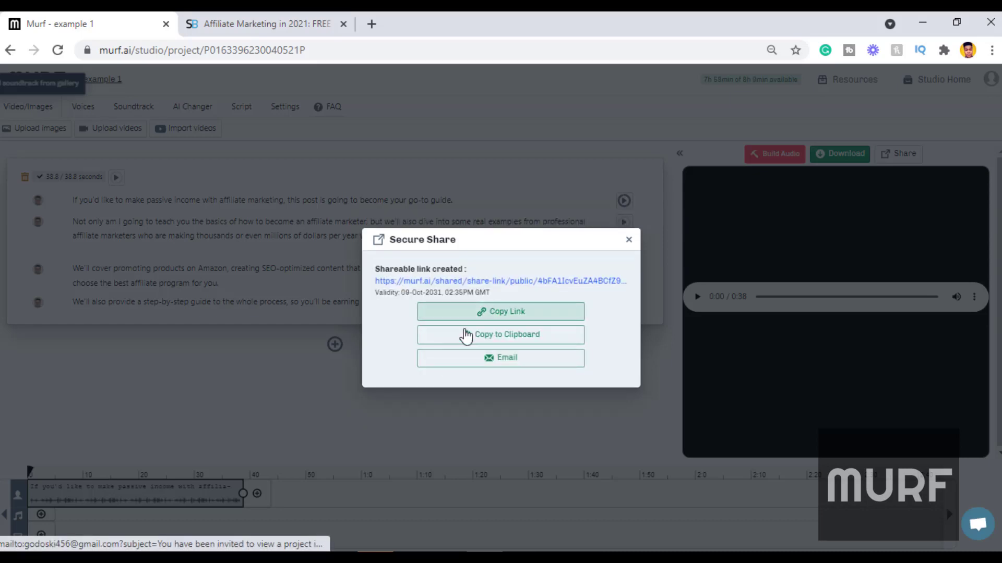
{"action": "left_click", "coordinate": [463, 342]}
{"action": "left_click", "coordinate": [823, 155]}
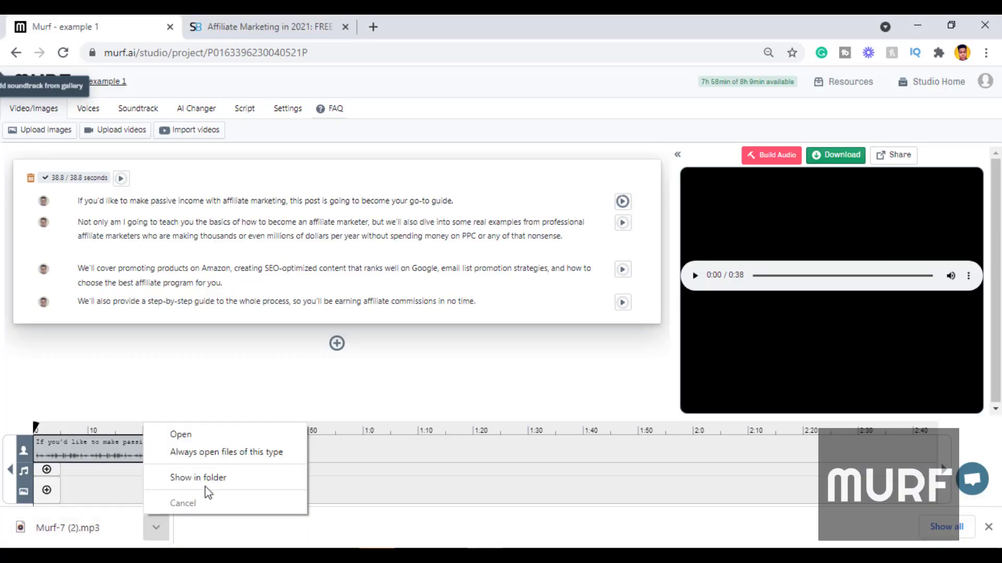
Step: Show Murf-7 (2).mp3 in its folder and play it in Groove Music
{"action": "left_click", "coordinate": [206, 486]}
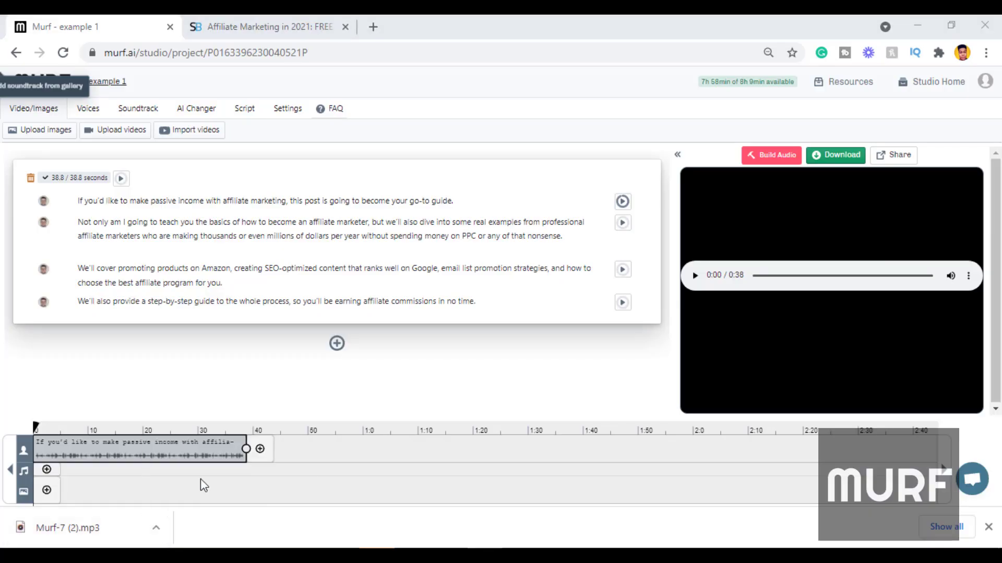
{"action": "double_click", "coordinate": [348, 475]}
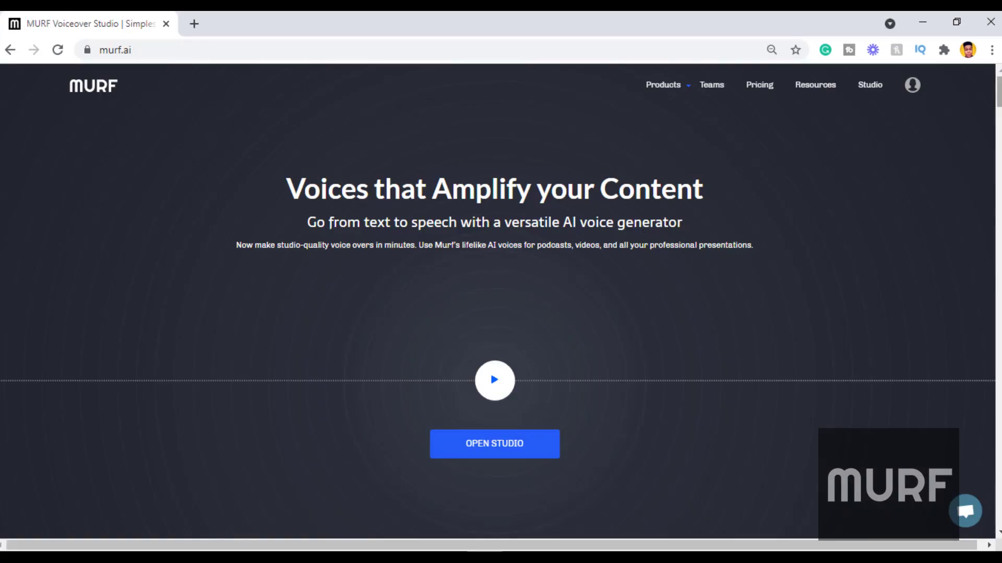
{"action": "scroll", "coordinate": [498, 323], "scroll_direction": "down", "scroll_amount": 2}
{"action": "scroll", "coordinate": [498, 323], "scroll_direction": "down", "scroll_amount": 2}
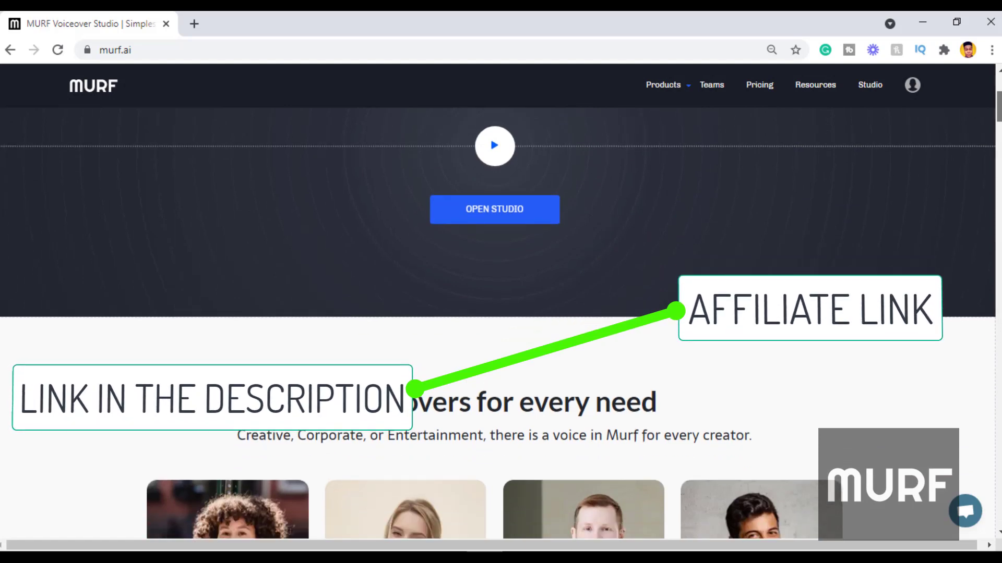
{"action": "scroll", "coordinate": [498, 324], "scroll_direction": "down", "scroll_amount": 2}
{"action": "scroll", "coordinate": [498, 323], "scroll_direction": "down", "scroll_amount": 1}
{"action": "scroll", "coordinate": [498, 323], "scroll_direction": "down", "scroll_amount": 1}
{"action": "scroll", "coordinate": [498, 323], "scroll_direction": "down", "scroll_amount": 1}
{"action": "scroll", "coordinate": [498, 323], "scroll_direction": "down", "scroll_amount": 1}
{"action": "scroll", "coordinate": [498, 324], "scroll_direction": "down", "scroll_amount": 1}
{"action": "scroll", "coordinate": [497, 324], "scroll_direction": "down", "scroll_amount": 1}
{"action": "scroll", "coordinate": [498, 323], "scroll_direction": "down", "scroll_amount": 1}
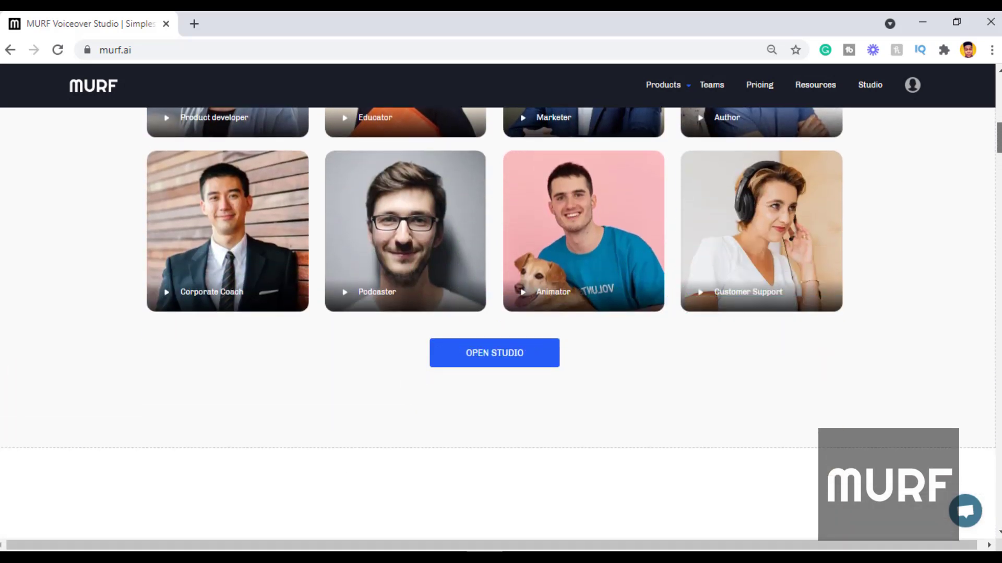
{"action": "scroll", "coordinate": [498, 324], "scroll_direction": "down", "scroll_amount": 2}
{"action": "scroll", "coordinate": [499, 323], "scroll_direction": "down", "scroll_amount": 1}
{"action": "scroll", "coordinate": [498, 324], "scroll_direction": "down", "scroll_amount": 1}
{"action": "scroll", "coordinate": [497, 324], "scroll_direction": "down", "scroll_amount": 1}
{"action": "scroll", "coordinate": [498, 323], "scroll_direction": "down", "scroll_amount": 1}
{"action": "scroll", "coordinate": [498, 323], "scroll_direction": "down", "scroll_amount": 2}
{"action": "scroll", "coordinate": [498, 323], "scroll_direction": "down", "scroll_amount": 2}
{"action": "scroll", "coordinate": [498, 324], "scroll_direction": "down", "scroll_amount": 1}
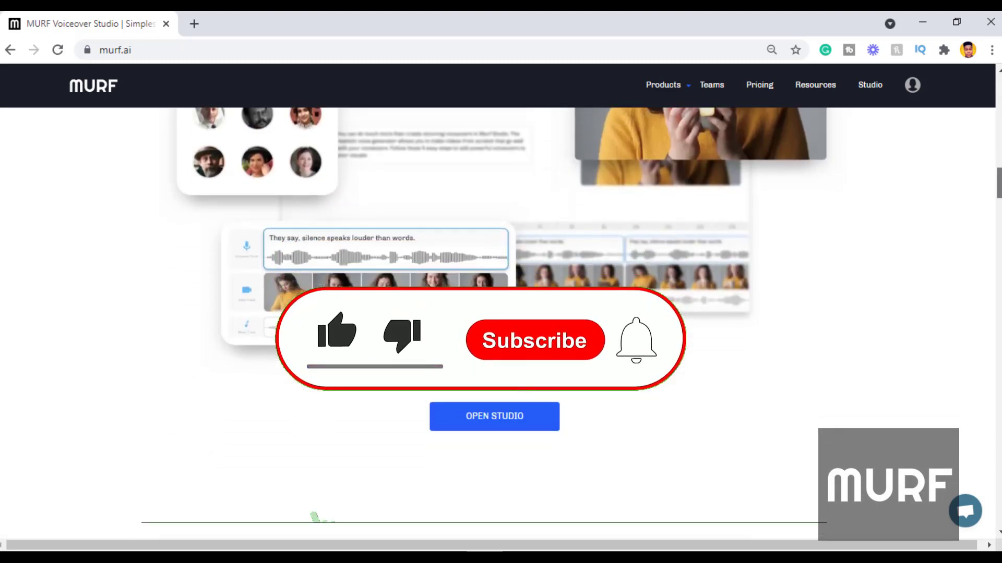
{"action": "scroll", "coordinate": [497, 323], "scroll_direction": "down", "scroll_amount": 1}
{"action": "scroll", "coordinate": [498, 323], "scroll_direction": "down", "scroll_amount": 1}
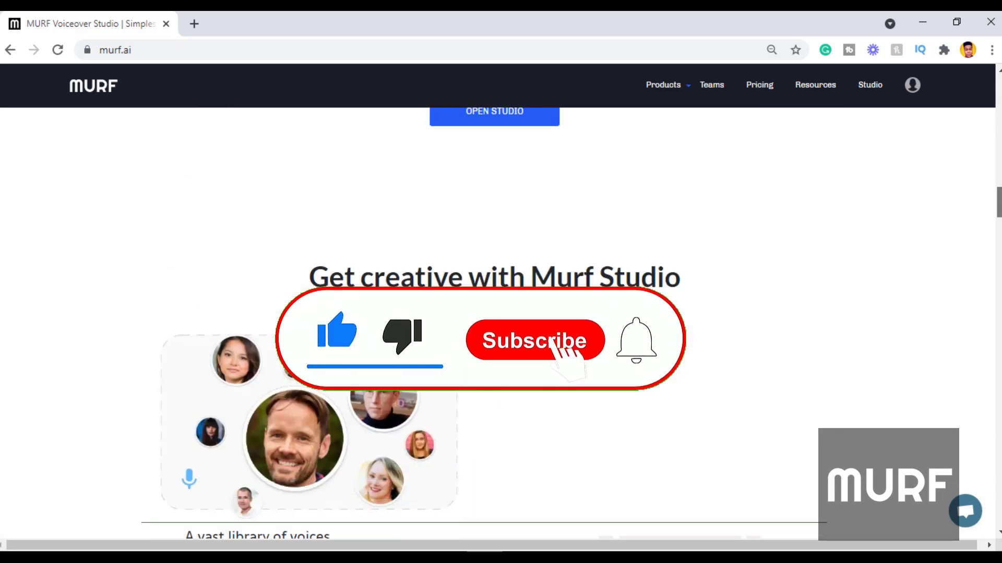
{"action": "scroll", "coordinate": [498, 323], "scroll_direction": "down", "scroll_amount": 2}
{"action": "scroll", "coordinate": [498, 323], "scroll_direction": "down", "scroll_amount": 1}
{"action": "scroll", "coordinate": [497, 323], "scroll_direction": "down", "scroll_amount": 2}
{"action": "scroll", "coordinate": [499, 324], "scroll_direction": "down", "scroll_amount": 2}
{"action": "scroll", "coordinate": [497, 324], "scroll_direction": "down", "scroll_amount": 2}
{"action": "scroll", "coordinate": [498, 323], "scroll_direction": "down", "scroll_amount": 1}
{"action": "scroll", "coordinate": [497, 324], "scroll_direction": "down", "scroll_amount": 1}
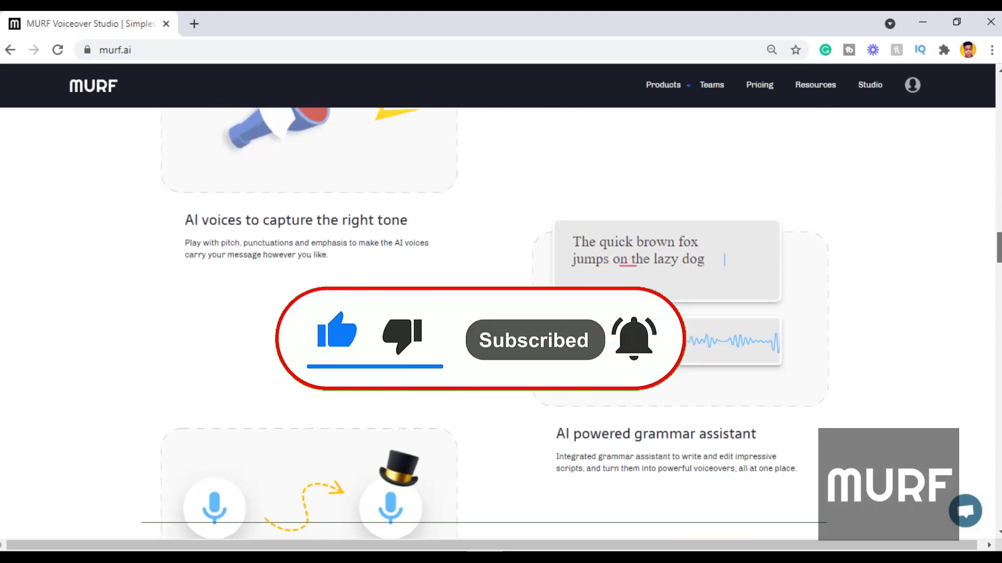
{"action": "scroll", "coordinate": [498, 323], "scroll_direction": "down", "scroll_amount": 1}
{"action": "scroll", "coordinate": [498, 323], "scroll_direction": "down", "scroll_amount": 1}
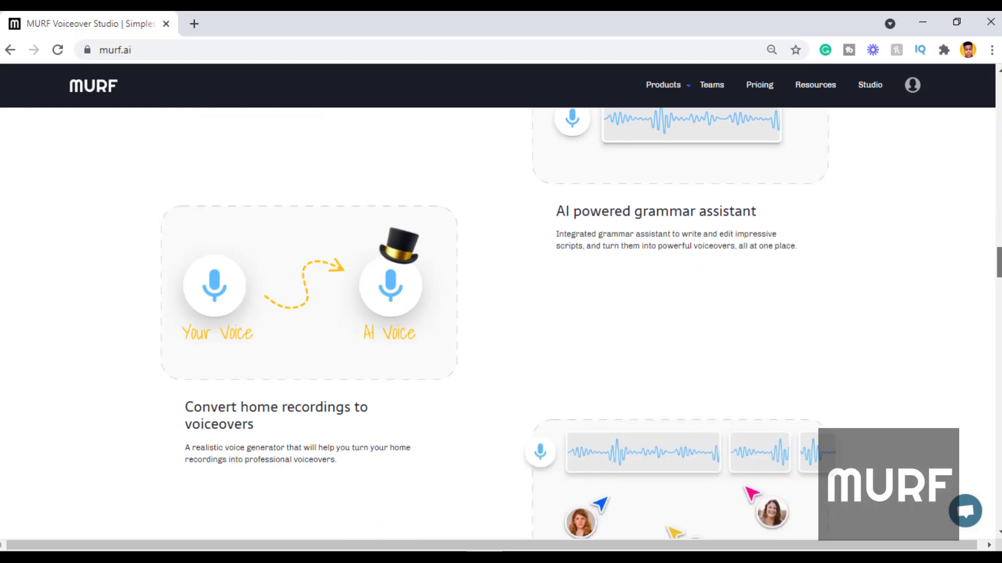